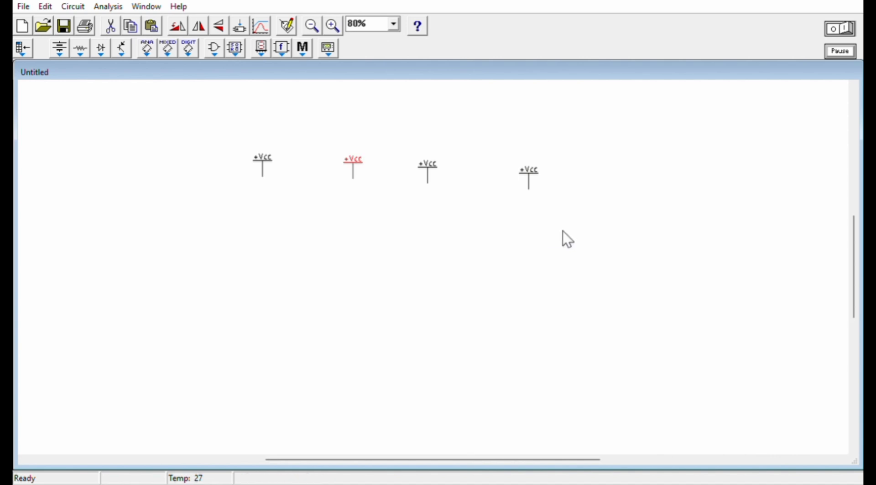
# Step: Nudge the third and fourth +Vcc symbols so they line up more evenly with the other two
pyautogui.moveTo(636, 234); pyautogui.dragTo(644, 231)
pyautogui.moveTo(802, 247); pyautogui.dragTo(802, 240)
pyautogui.click(560, 179)
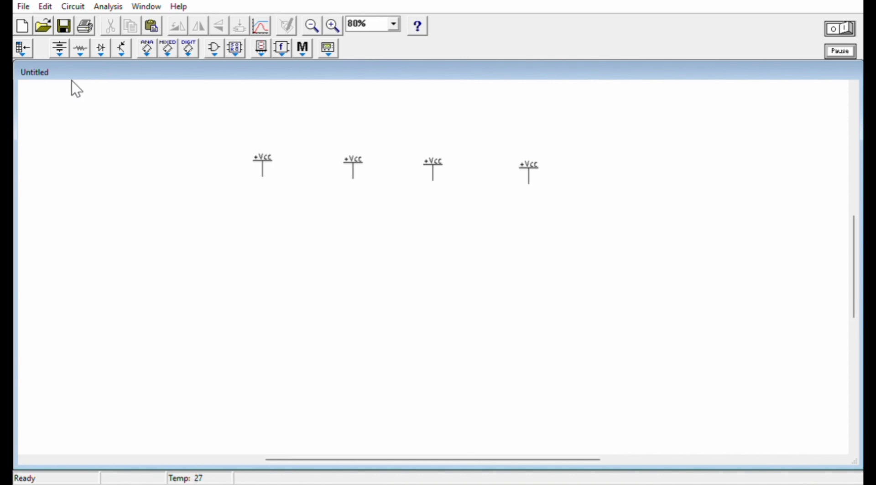
# Step: Place a 1000 Hz/50% clock source below the first +Vcc symbol and a ground symbol beneath it
pyautogui.click(83, 57)
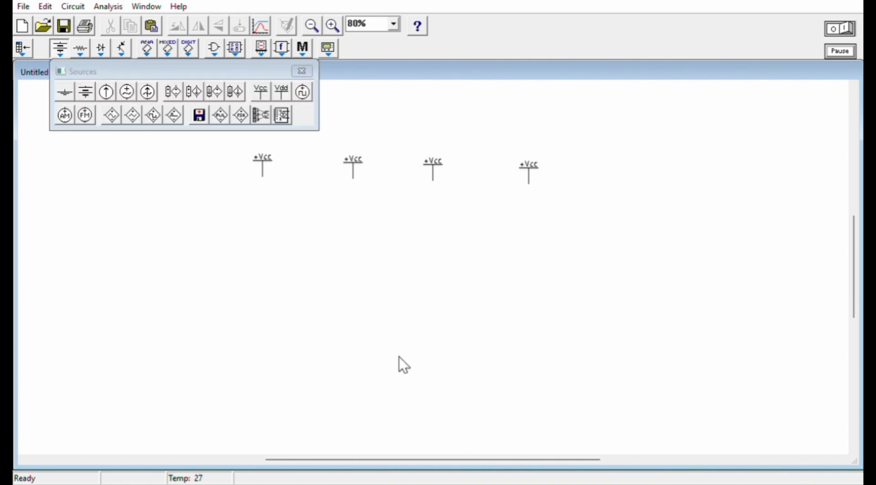
pyautogui.click(395, 375)
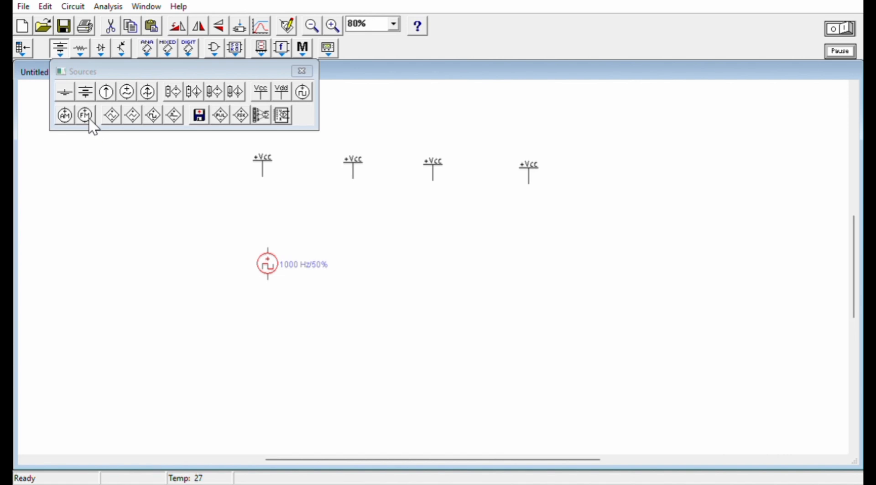
pyautogui.moveTo(65, 91); pyautogui.dragTo(268, 372)
pyautogui.moveTo(204, 284); pyautogui.dragTo(152, 237)
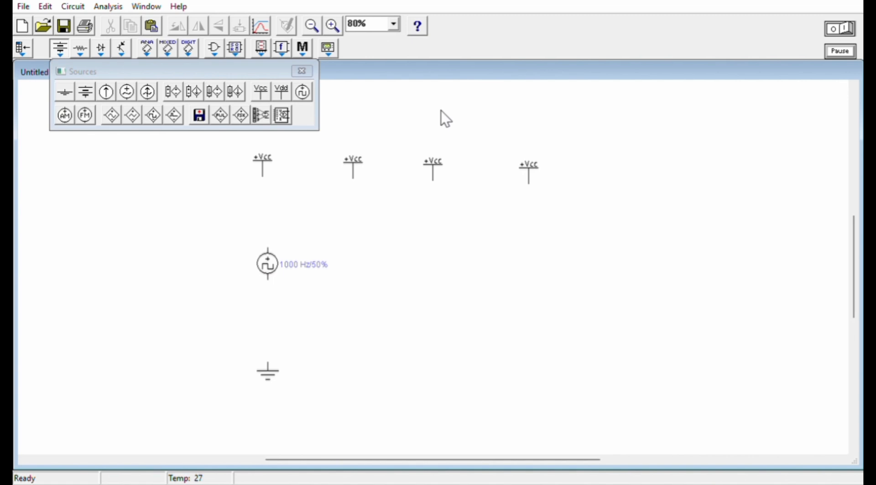
pyautogui.click(301, 71)
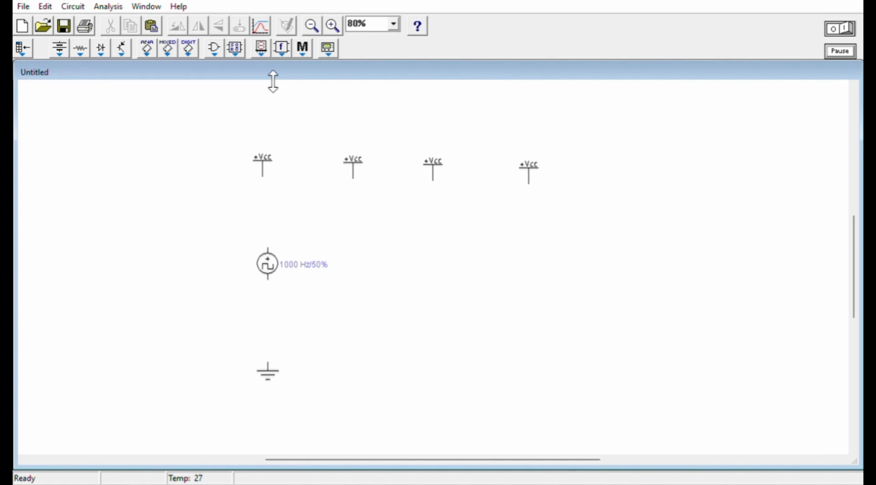
# Step: Place three JK flip-flops with active high asynchronous inputs and a fourth with active low inputs in a row below the +Vcc symbols
pyautogui.click(235, 49)
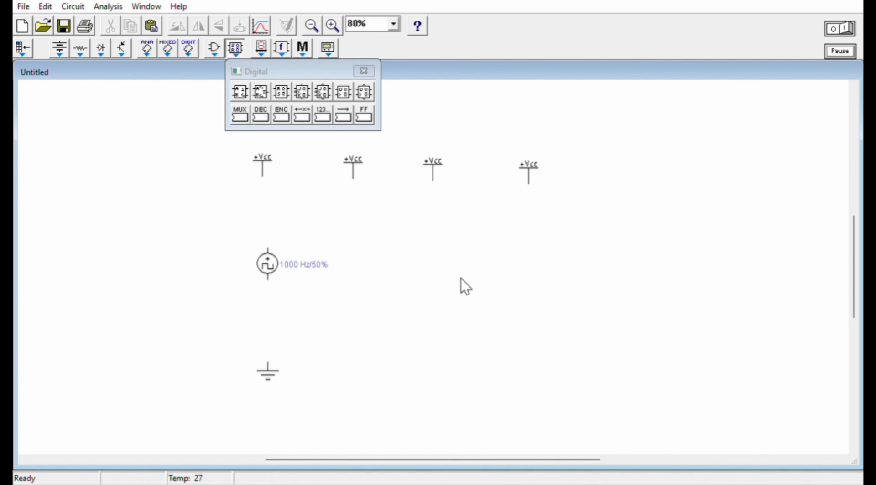
pyautogui.moveTo(302, 91); pyautogui.dragTo(310, 197)
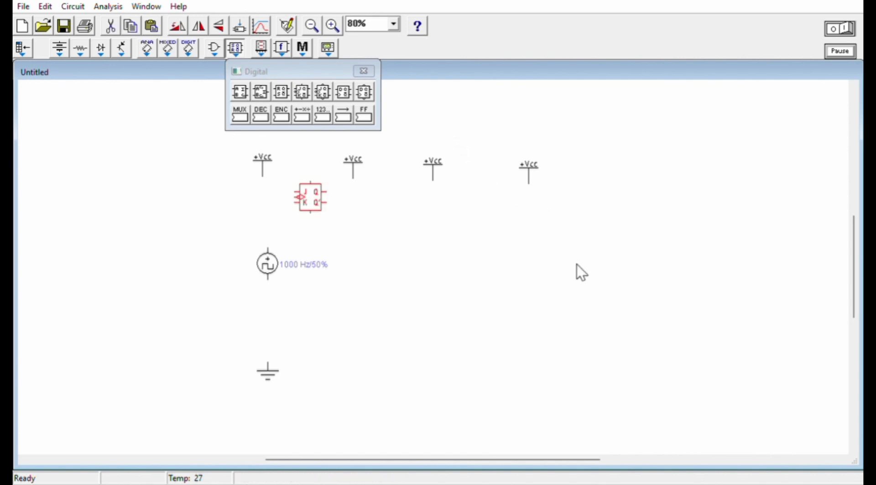
pyautogui.moveTo(302, 92); pyautogui.dragTo(395, 202)
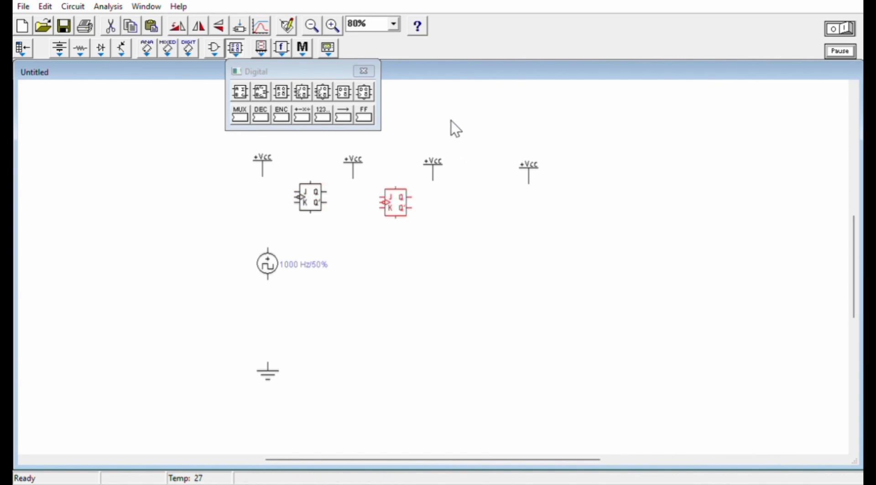
pyautogui.moveTo(302, 92); pyautogui.dragTo(481, 202)
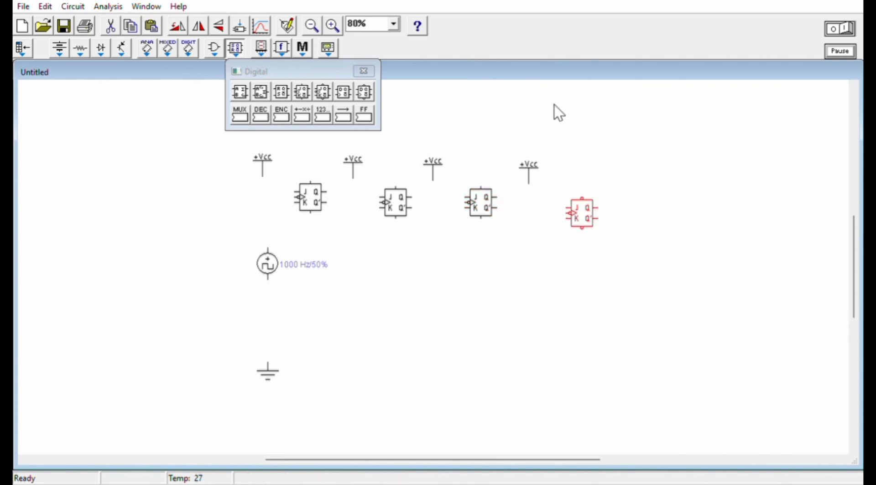
pyautogui.click(363, 71)
# Step: Move the clock source slightly lower and shift the first and fourth flip-flops to the same height
pyautogui.moveTo(279, 263)
pyautogui.mouseDown()
pyautogui.moveTo(281, 291)
pyautogui.moveTo(269, 277)
pyautogui.moveTo(268, 286)
pyautogui.mouseUp()
pyautogui.moveTo(230, 212); pyautogui.dragTo(176, 157)
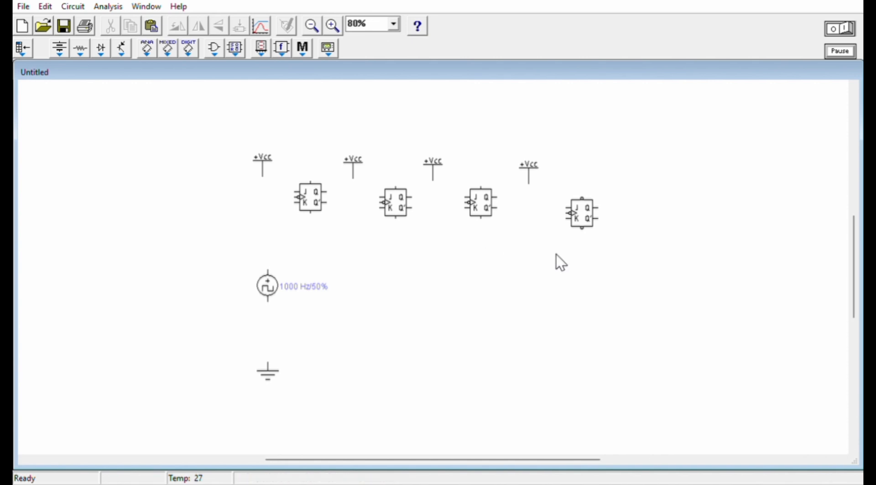
pyautogui.moveTo(310, 197); pyautogui.dragTo(311, 198)
pyautogui.hotkey('ctrl', 'v')
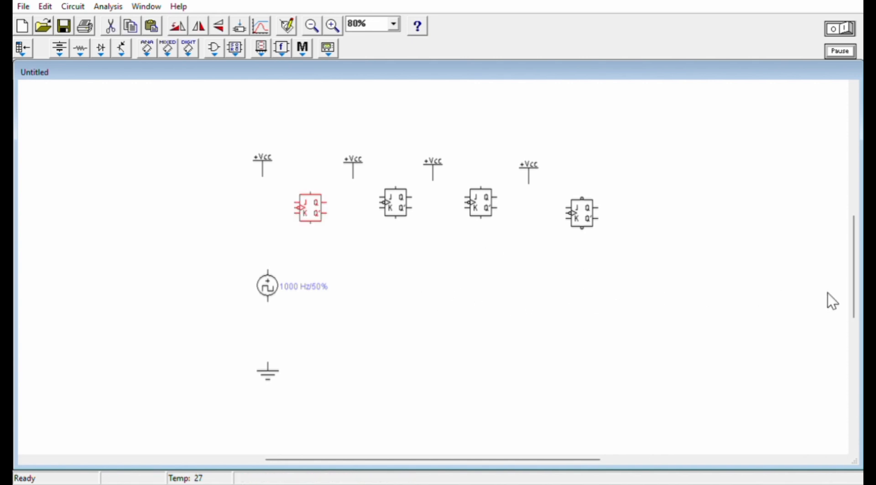
pyautogui.moveTo(582, 213); pyautogui.dragTo(581, 207)
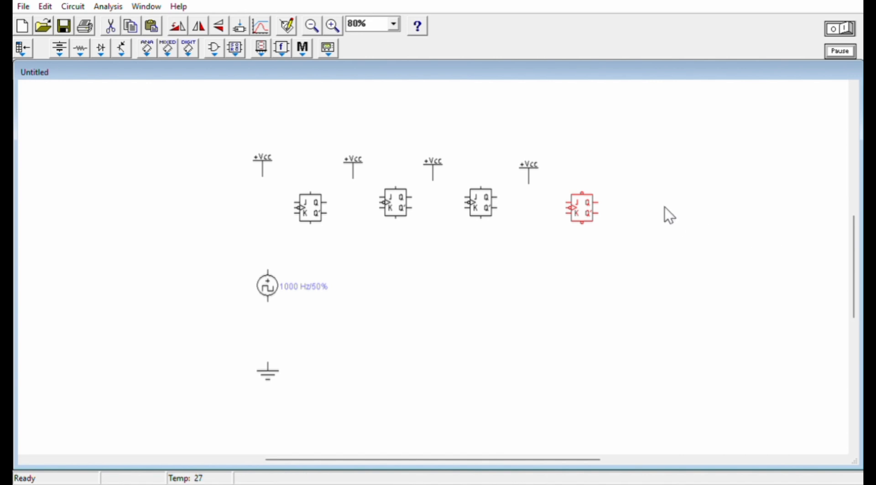
pyautogui.click(589, 191)
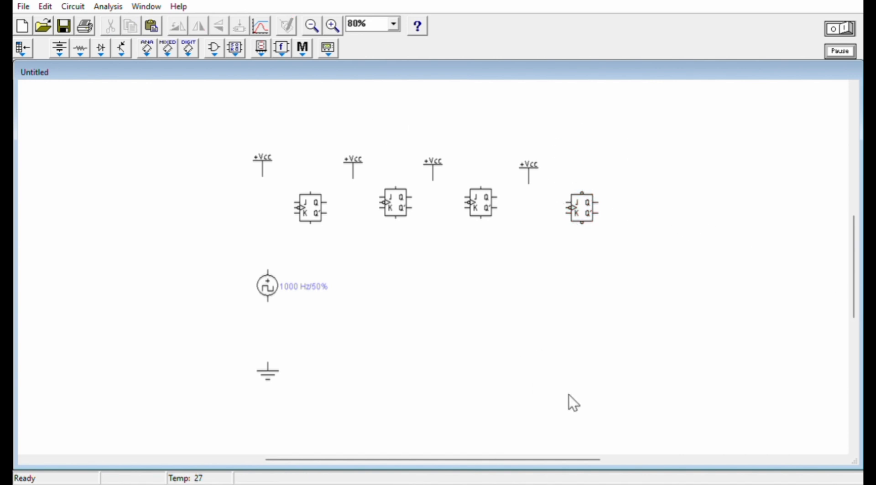
# Step: Place three NOT gates in a column below the fourth +Vcc symbol, leaving space between the first and second
pyautogui.click(215, 47)
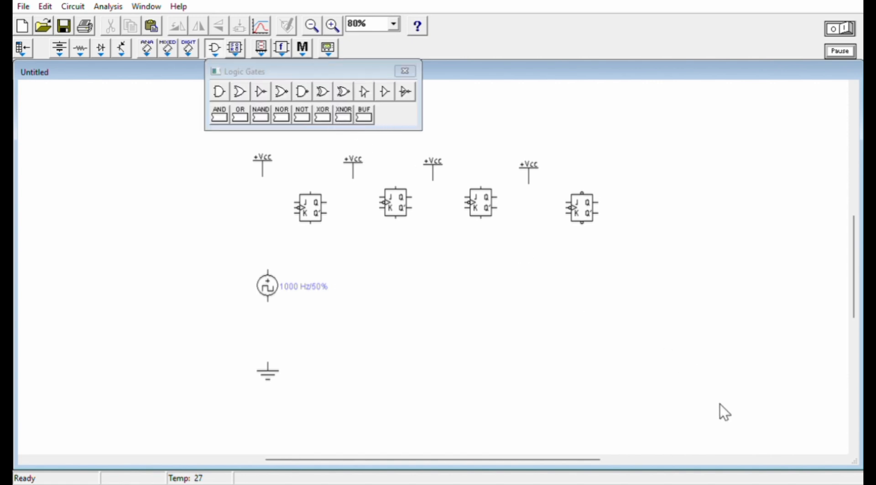
pyautogui.moveTo(261, 92); pyautogui.dragTo(529, 281)
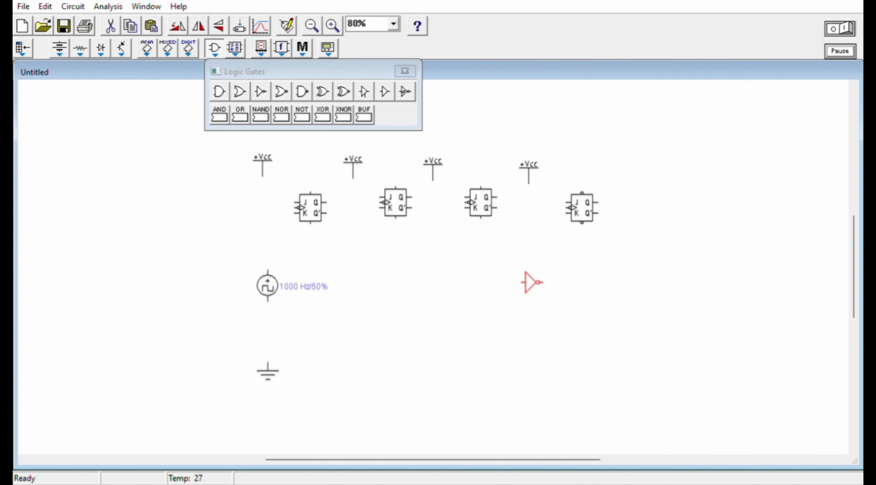
pyautogui.moveTo(261, 92); pyautogui.dragTo(532, 384)
pyautogui.click(532, 431)
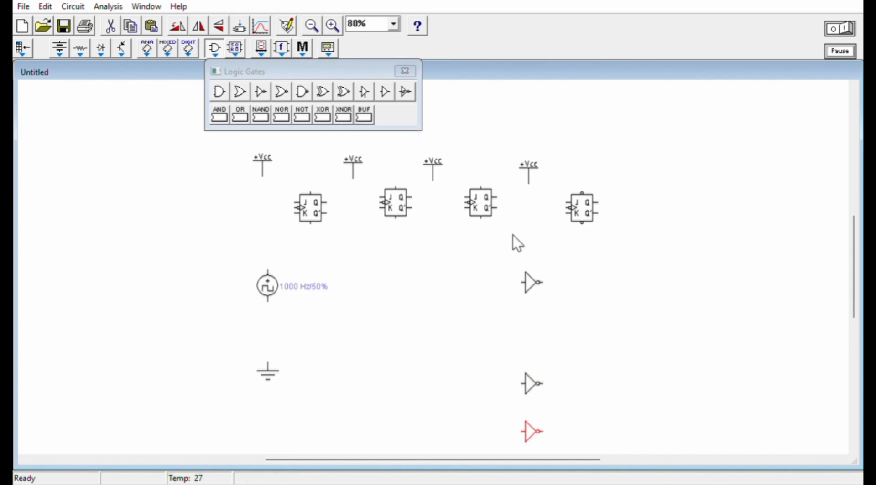
# Step: Add an OR gate beside the lower NOT gates, an AND gate between the upper two, and another AND gate beyond the OR gate
pyautogui.click(597, 415)
pyautogui.click(528, 336)
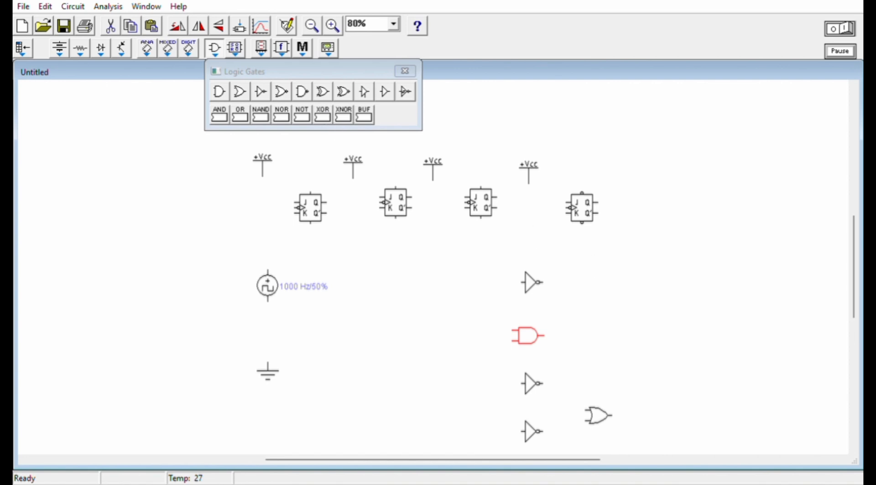
pyautogui.click(676, 415)
pyautogui.click(670, 304)
pyautogui.click(405, 71)
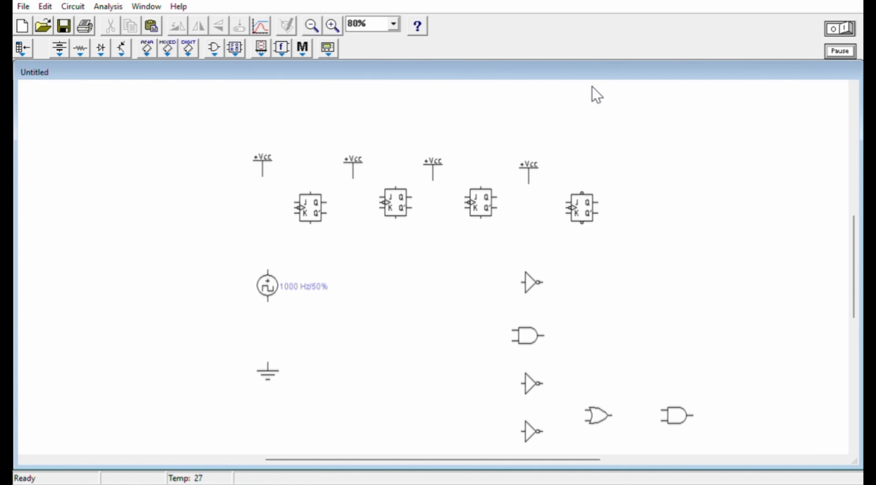
# Step: Place six red probes in two columns of three beyond the fourth flip-flop
pyautogui.moveTo(452, 375); pyautogui.dragTo(534, 335)
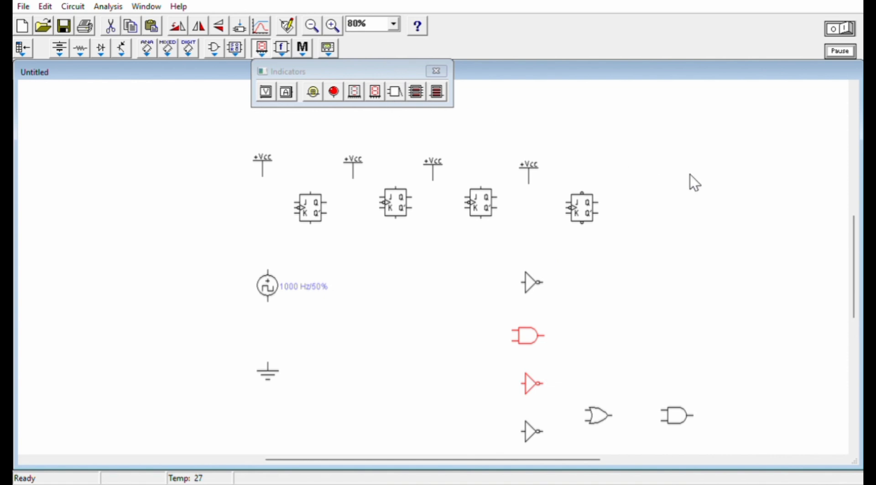
pyautogui.moveTo(334, 91); pyautogui.dragTo(738, 128)
pyautogui.moveTo(333, 91); pyautogui.dragTo(746, 160)
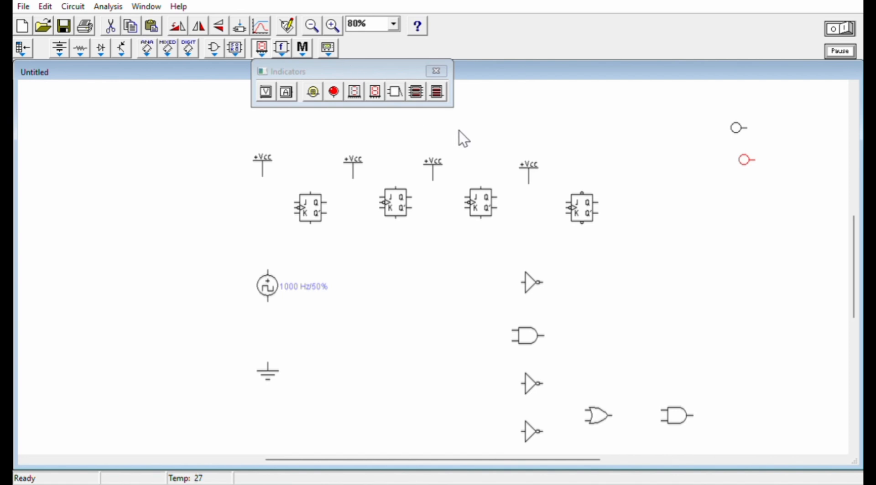
pyautogui.moveTo(334, 92); pyautogui.dragTo(748, 191)
pyautogui.moveTo(334, 91); pyautogui.dragTo(657, 128)
pyautogui.moveTo(333, 92); pyautogui.dragTo(655, 165)
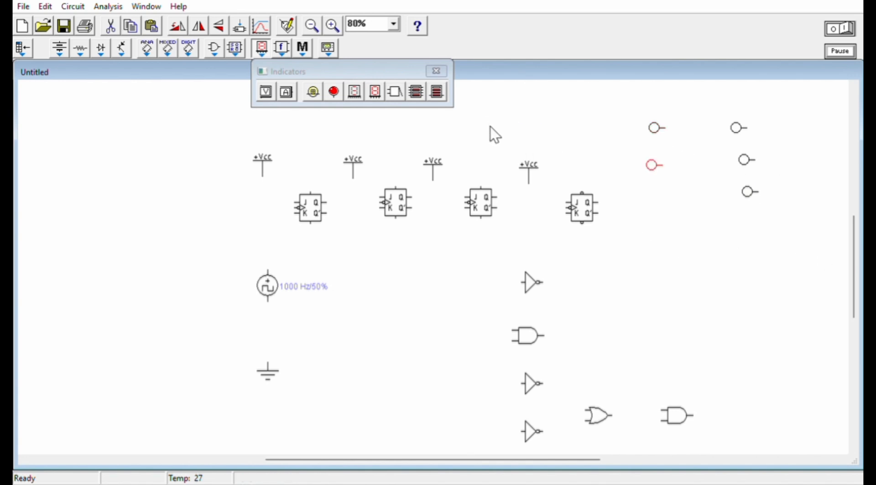
pyautogui.moveTo(334, 91); pyautogui.dragTo(666, 197)
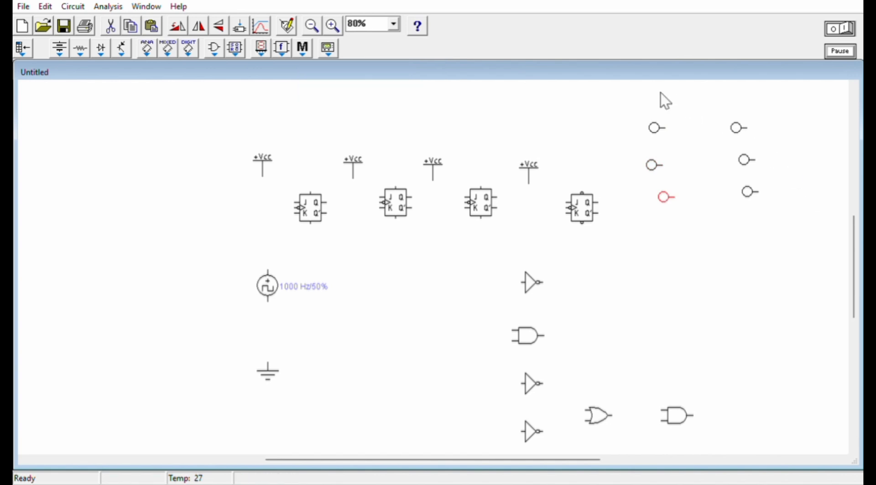
pyautogui.click(719, 199)
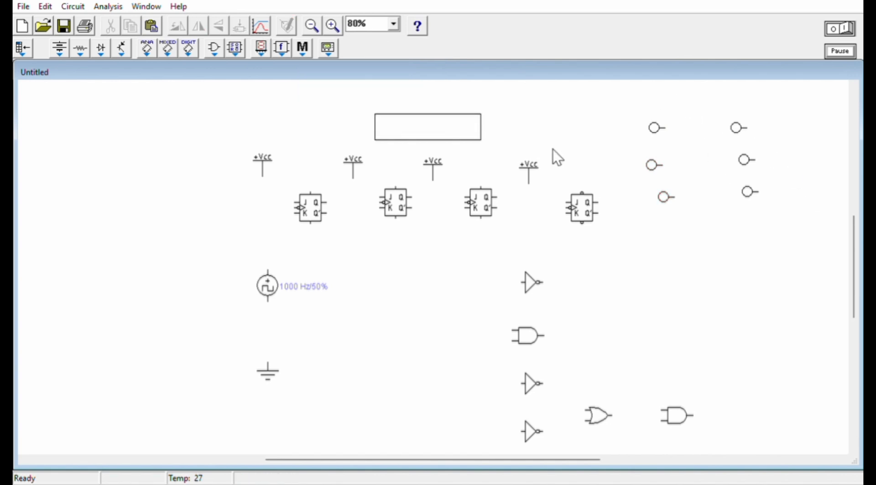
# Step: Align the middle probe of the column nearest the flip-flops and rotate that column's three probes 180 degrees
pyautogui.moveTo(652, 165); pyautogui.dragTo(661, 165)
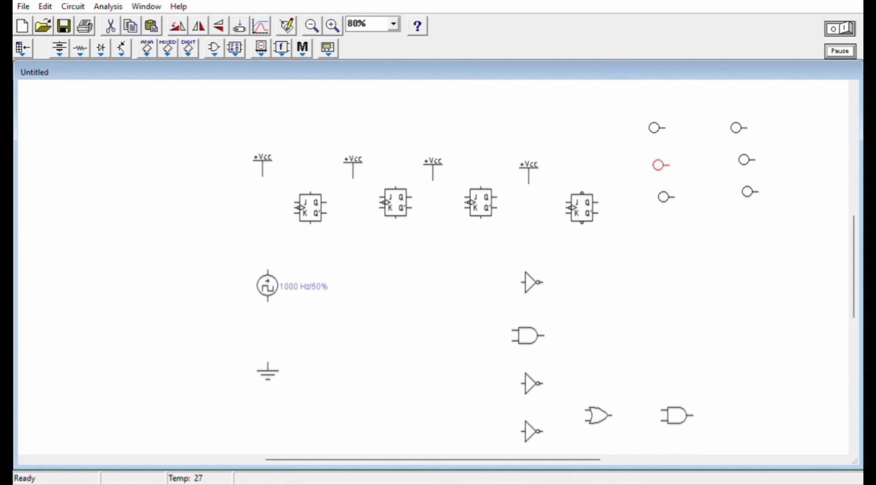
pyautogui.click(655, 128)
pyautogui.click(178, 26)
pyautogui.click(178, 26)
pyautogui.click(658, 165)
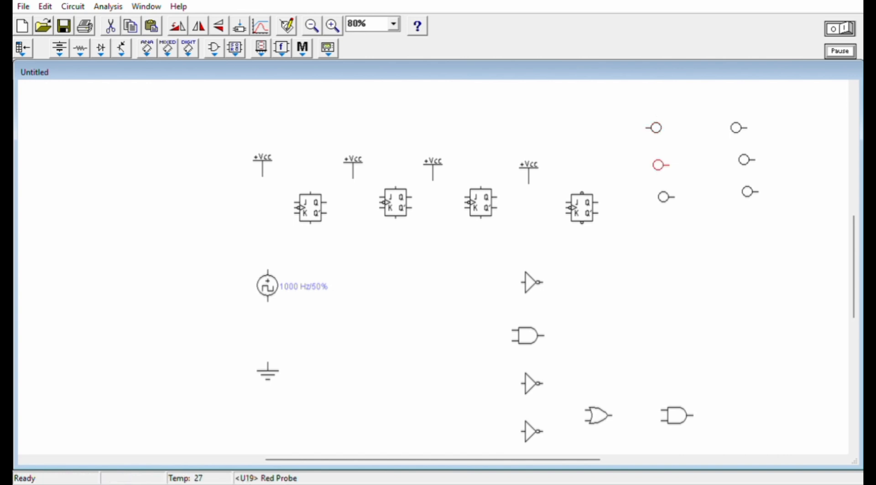
pyautogui.click(177, 26)
pyautogui.click(177, 26)
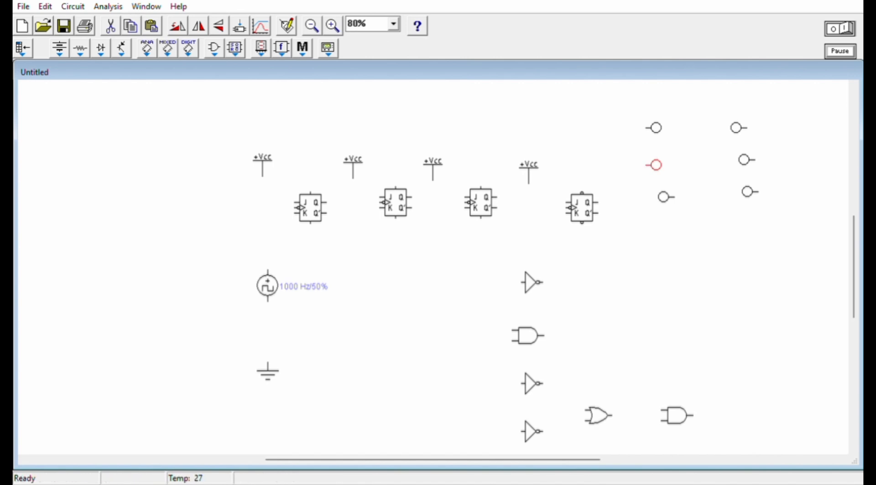
pyautogui.click(664, 197)
pyautogui.click(177, 26)
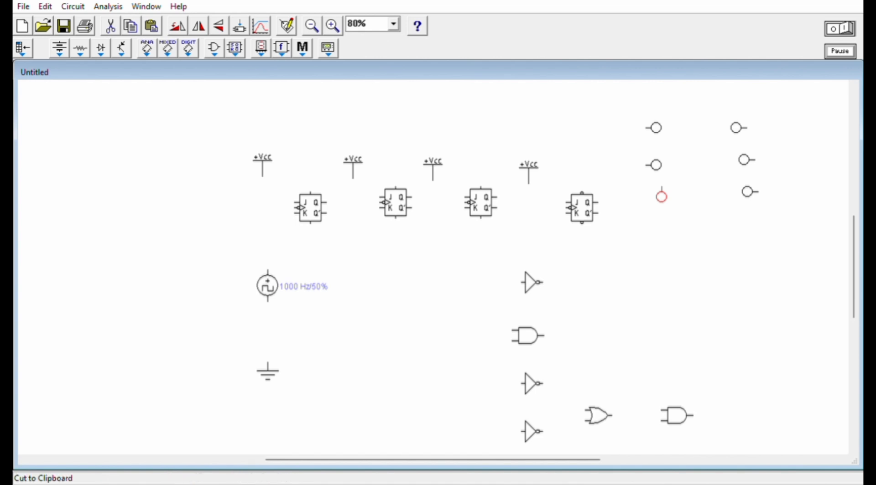
pyautogui.click(177, 26)
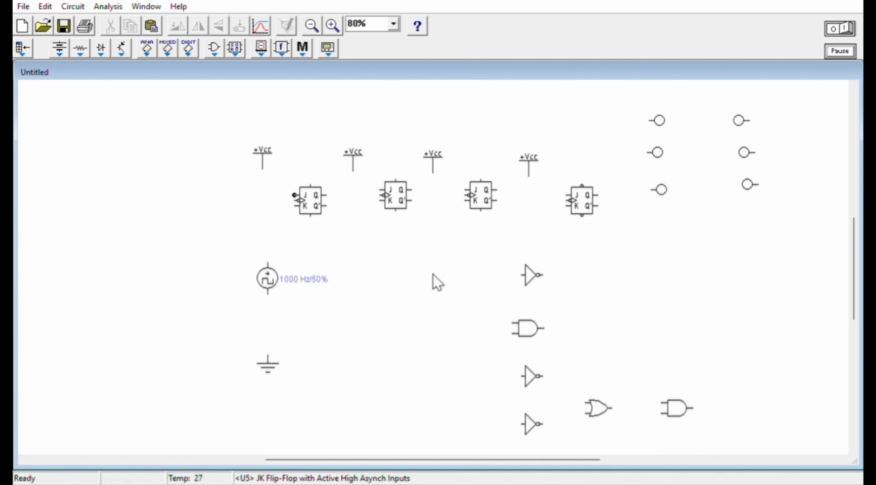
# Step: Wire the first flip-flop's J and K inputs to its +Vcc and its clock input to the clock source
pyautogui.moveTo(294, 196); pyautogui.dragTo(262, 168)
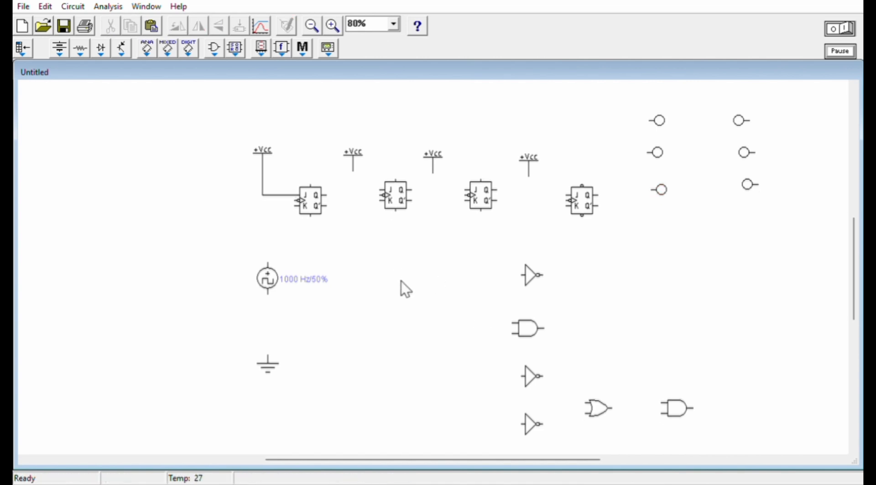
pyautogui.moveTo(294, 206); pyautogui.dragTo(263, 196)
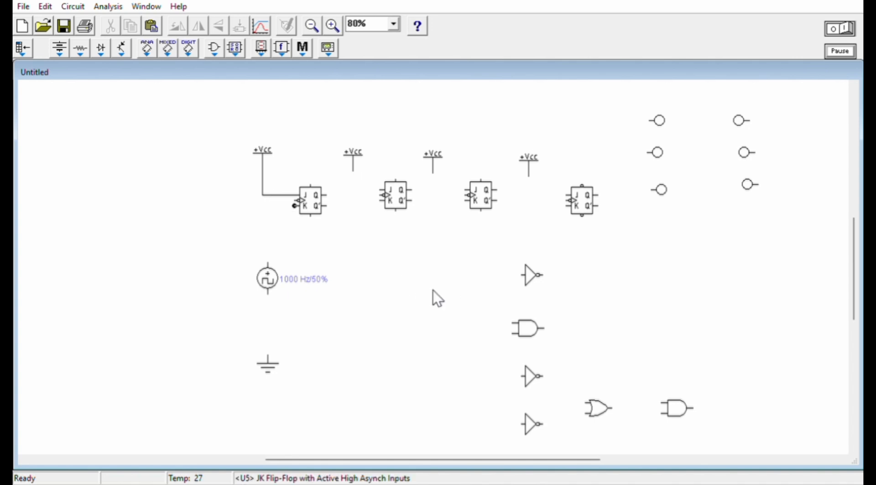
pyautogui.moveTo(295, 206); pyautogui.dragTo(270, 195)
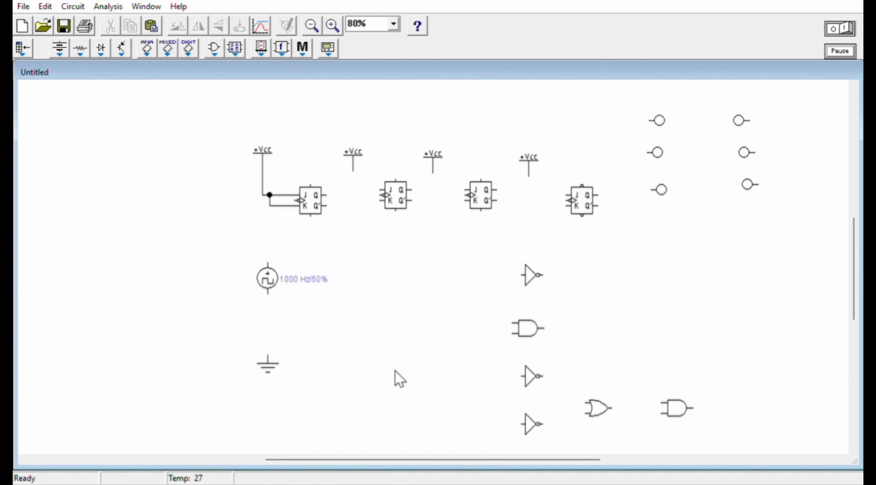
pyautogui.moveTo(268, 264); pyautogui.dragTo(295, 200)
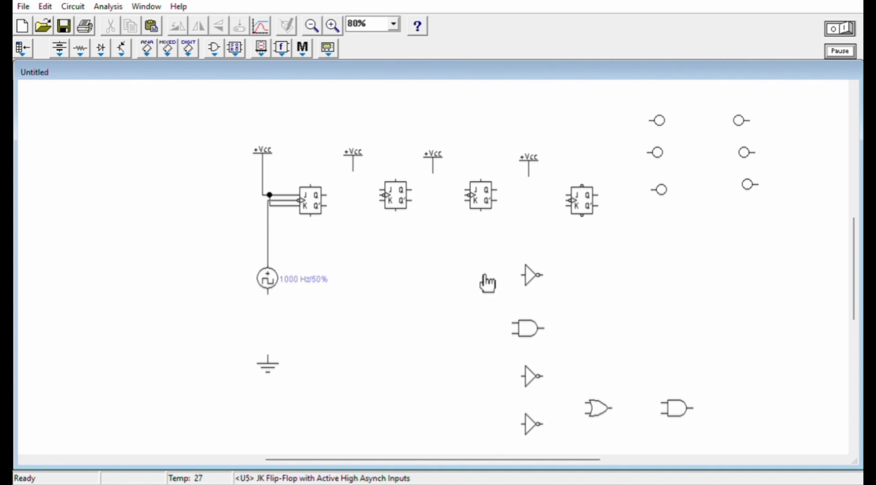
pyautogui.moveTo(327, 195)
pyautogui.mouseDown()
pyautogui.moveTo(382, 196)
pyautogui.moveTo(382, 187)
pyautogui.moveTo(326, 198)
pyautogui.mouseUp()
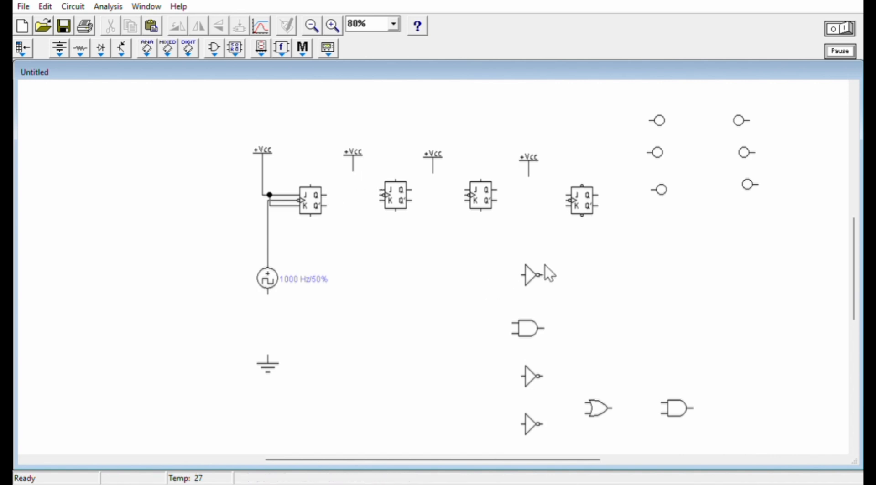
# Step: Wire the J and K inputs of the second and third flip-flops to their respective +Vcc symbols
pyautogui.moveTo(379, 190); pyautogui.dragTo(353, 172)
pyautogui.moveTo(379, 200); pyautogui.dragTo(362, 189)
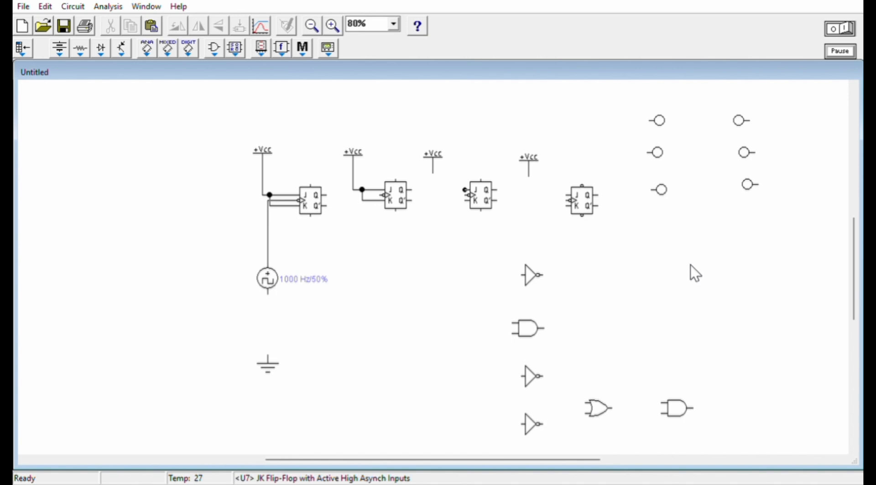
pyautogui.moveTo(464, 190); pyautogui.dragTo(432, 169)
pyautogui.moveTo(457, 198); pyautogui.dragTo(444, 189)
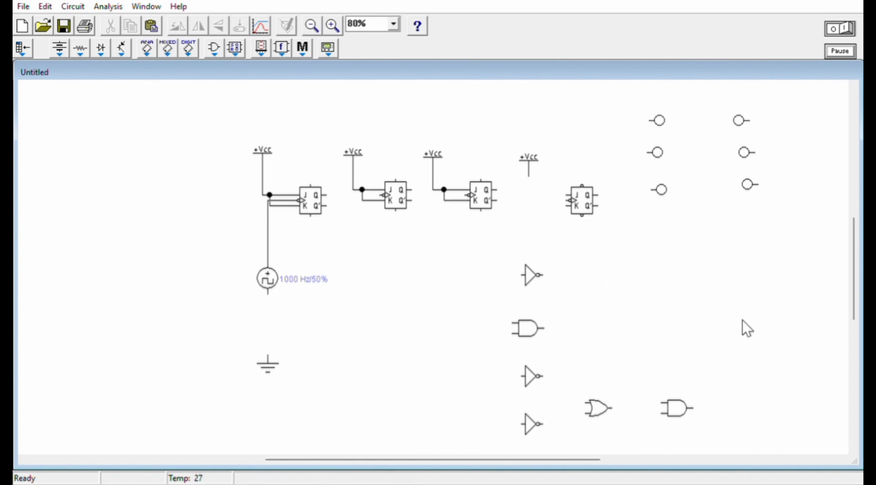
# Step: Wire the fourth flip-flop's J and K inputs to its +Vcc and connect the clock source to ground
pyautogui.moveTo(566, 195); pyautogui.dragTo(529, 176)
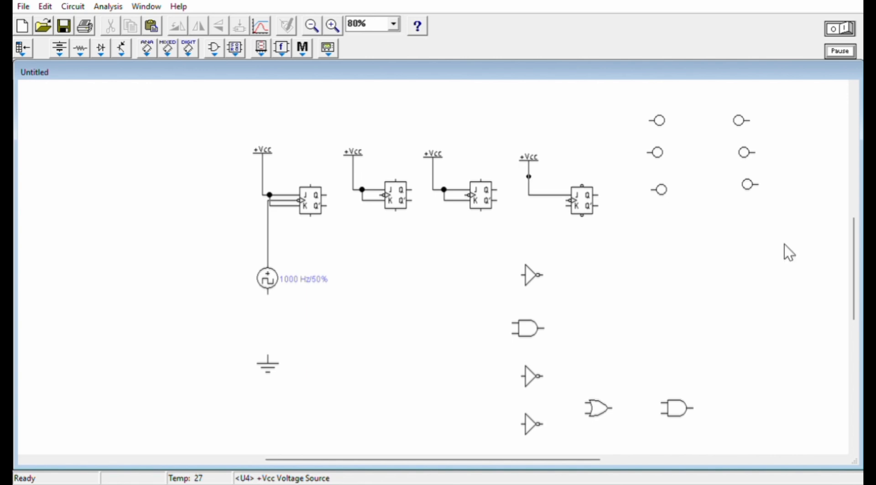
pyautogui.moveTo(567, 206); pyautogui.dragTo(539, 196)
pyautogui.moveTo(819, 289); pyautogui.dragTo(804, 276)
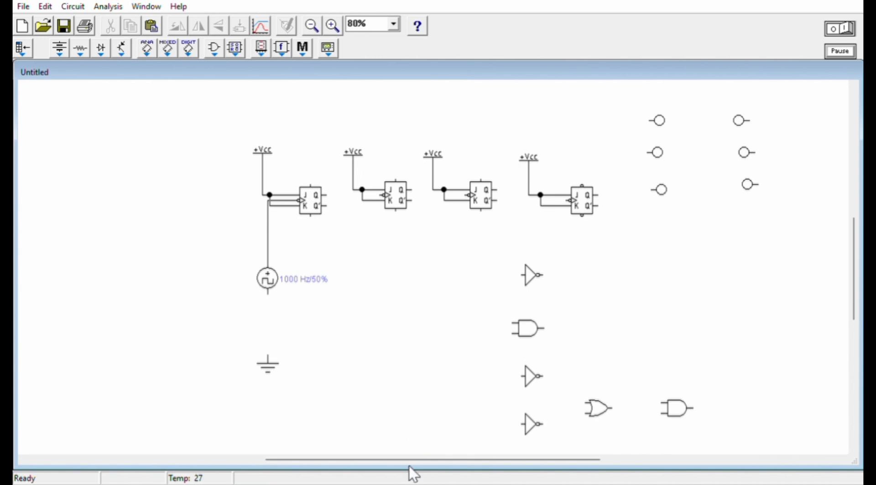
pyautogui.moveTo(267, 355); pyautogui.dragTo(268, 294)
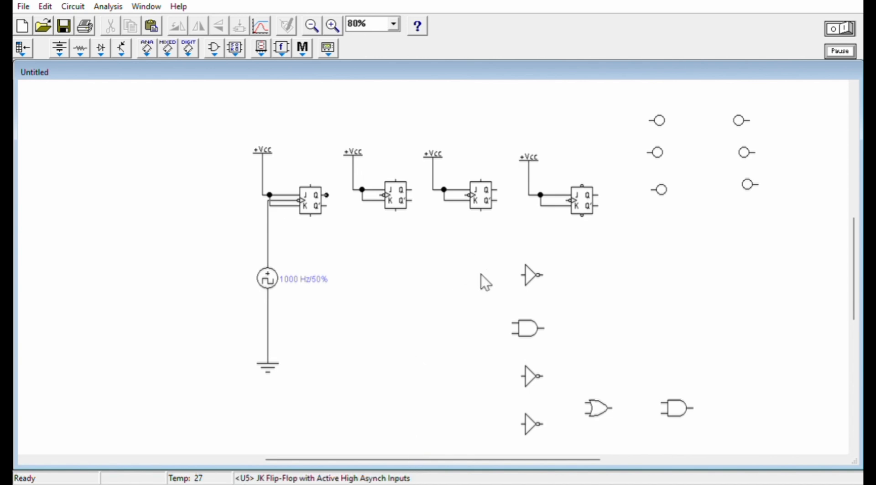
# Step: Chain the flip-flops by wiring each Q output to the clock input of the following flip-flop
pyautogui.moveTo(326, 195); pyautogui.dragTo(380, 195)
pyautogui.moveTo(412, 190); pyautogui.dragTo(570, 200)
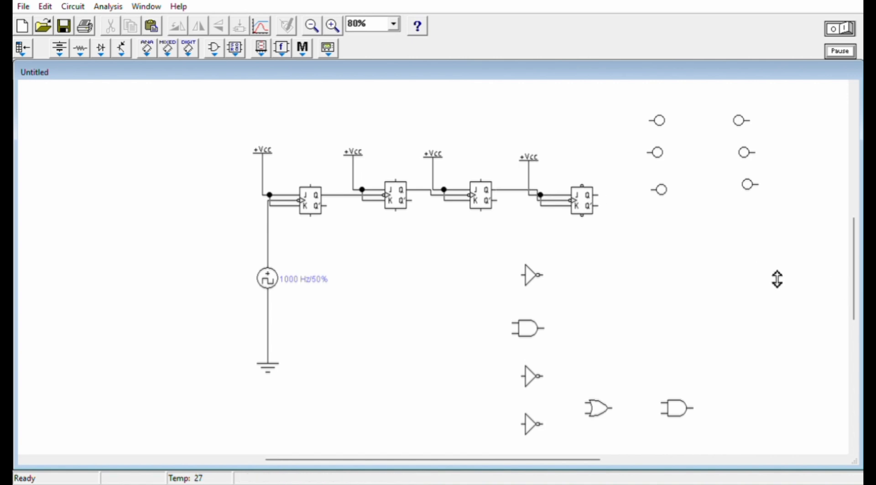
pyautogui.moveTo(777, 289); pyautogui.dragTo(775, 296)
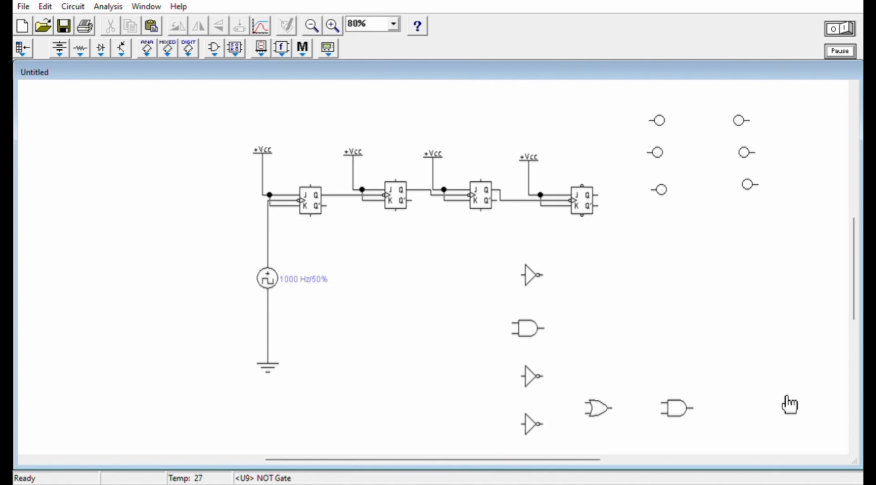
# Step: Wire the uppermost NOT gate's input to the far column's top probe and its output to the near column's top probe
pyautogui.moveTo(522, 275); pyautogui.dragTo(712, 225)
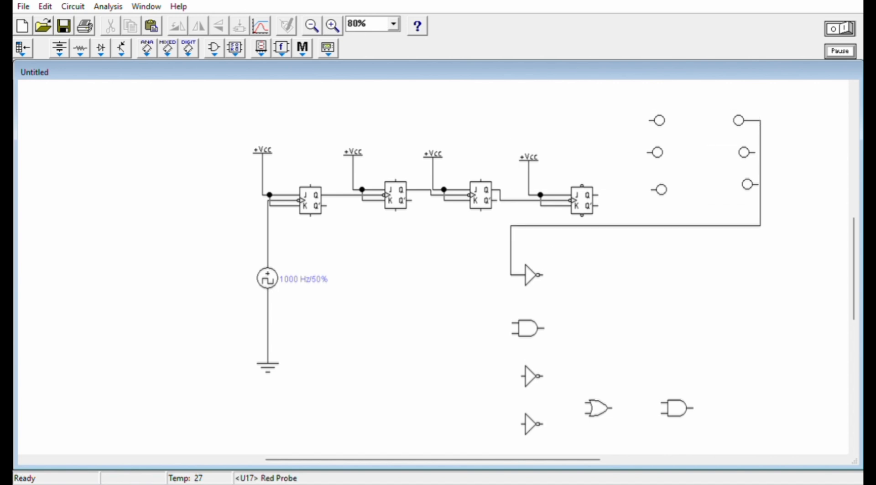
pyautogui.click(761, 183)
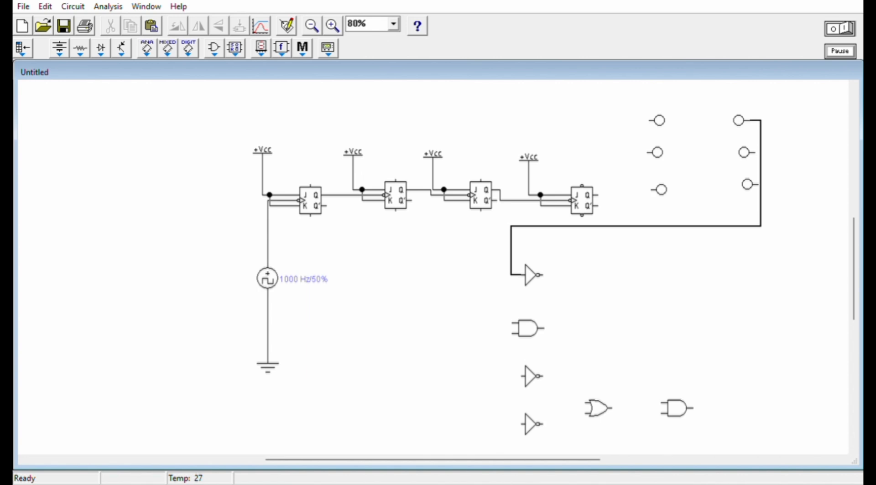
pyautogui.click(703, 169)
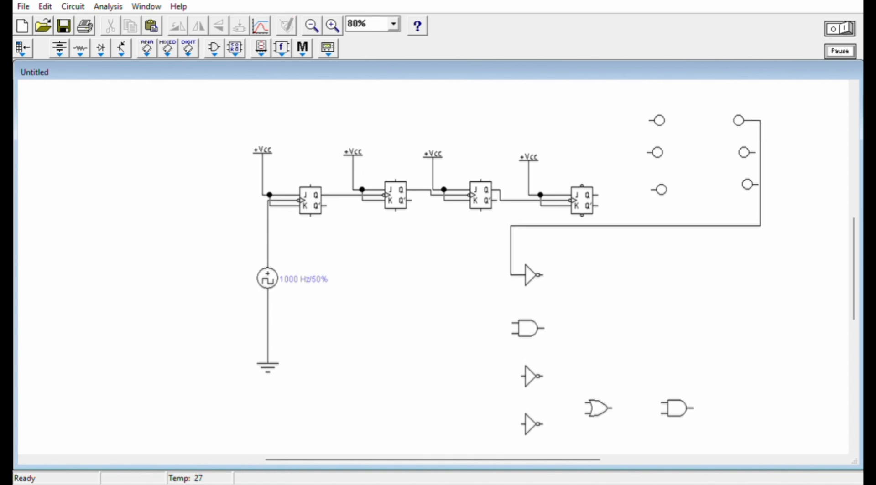
pyautogui.moveTo(760, 182); pyautogui.dragTo(786, 183)
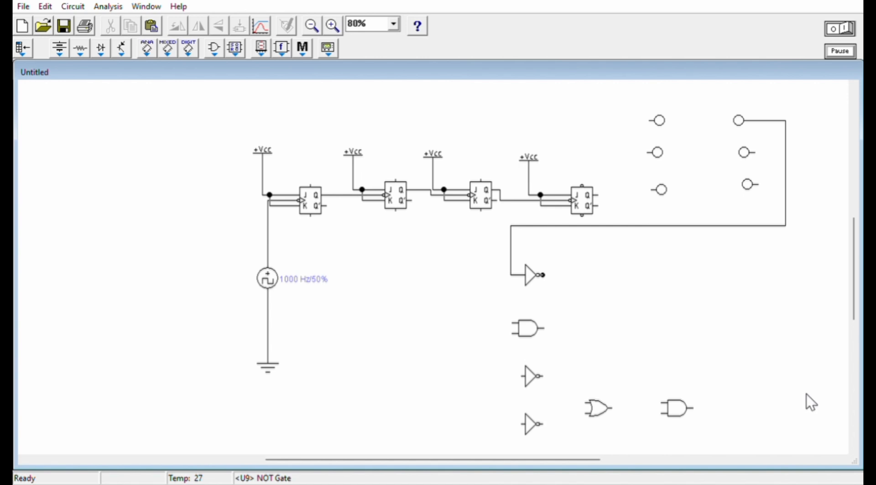
pyautogui.moveTo(543, 275); pyautogui.dragTo(649, 121)
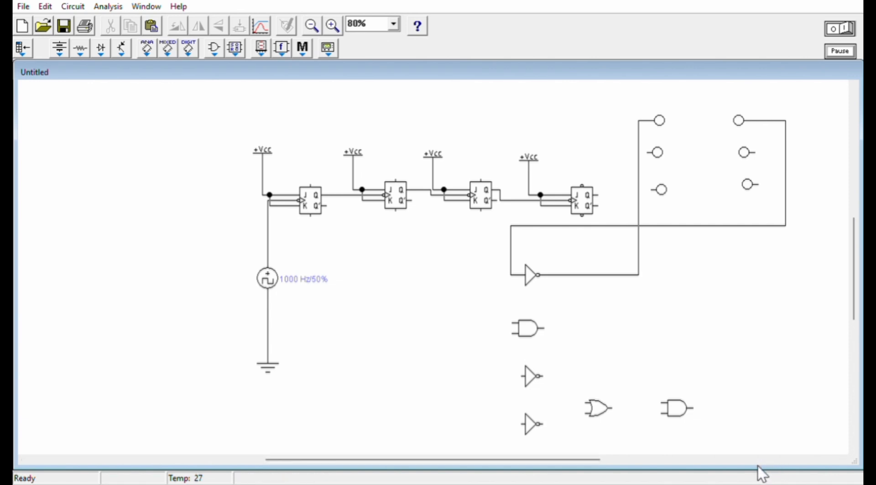
# Step: Wire the upper AND gate's inputs to the Q outputs of the third and second flip-flops
pyautogui.moveTo(512, 323); pyautogui.dragTo(514, 200)
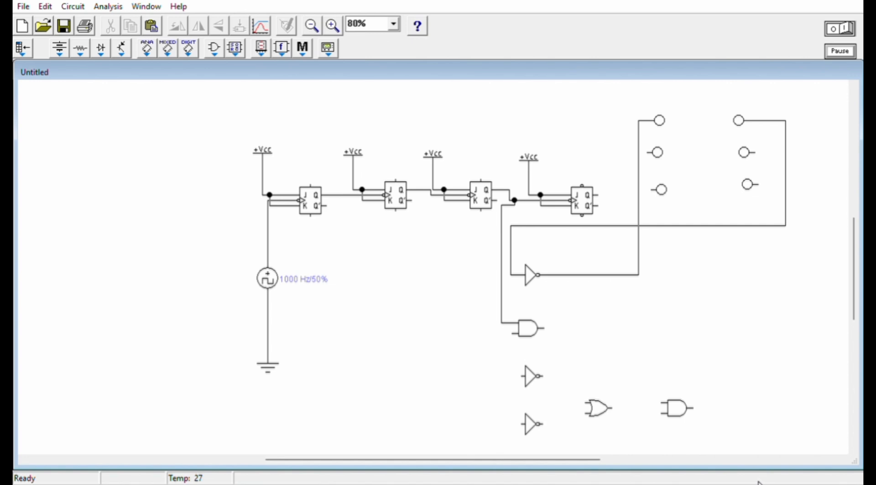
pyautogui.moveTo(512, 334); pyautogui.dragTo(431, 189)
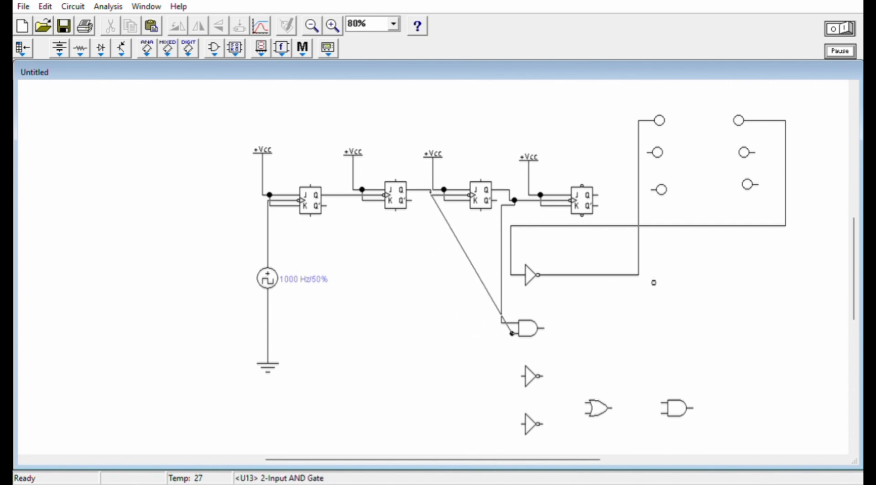
pyautogui.moveTo(628, 265); pyautogui.dragTo(639, 275)
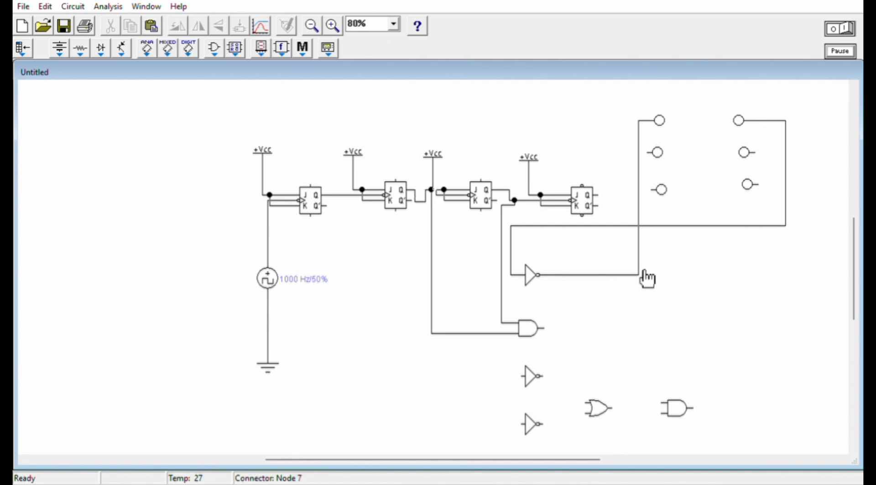
pyautogui.press('Delete')
pyautogui.hotkey('ctrl', 'z')
pyautogui.click(722, 442)
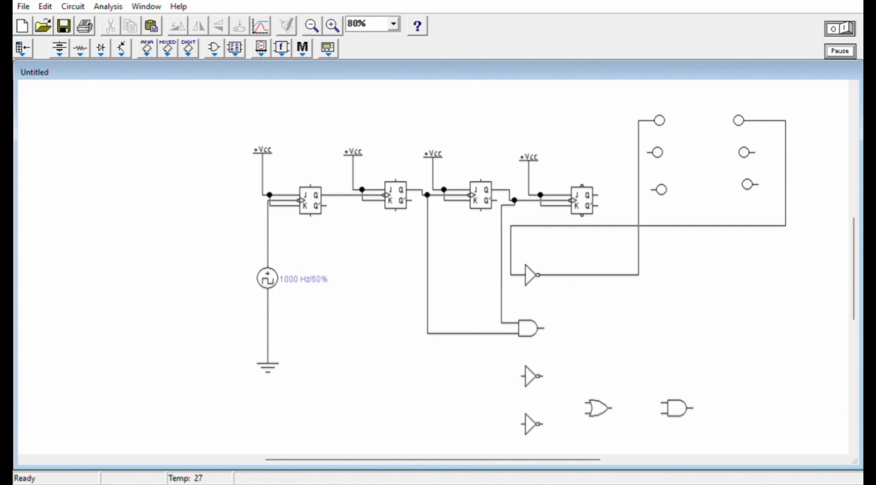
pyautogui.moveTo(521, 377); pyautogui.dragTo(512, 324)
pyautogui.moveTo(522, 377); pyautogui.dragTo(512, 323)
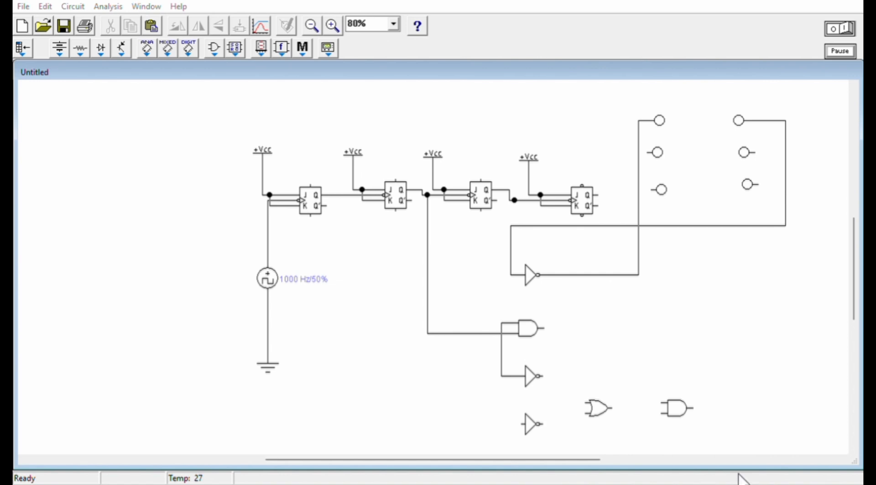
pyautogui.press('Delete')
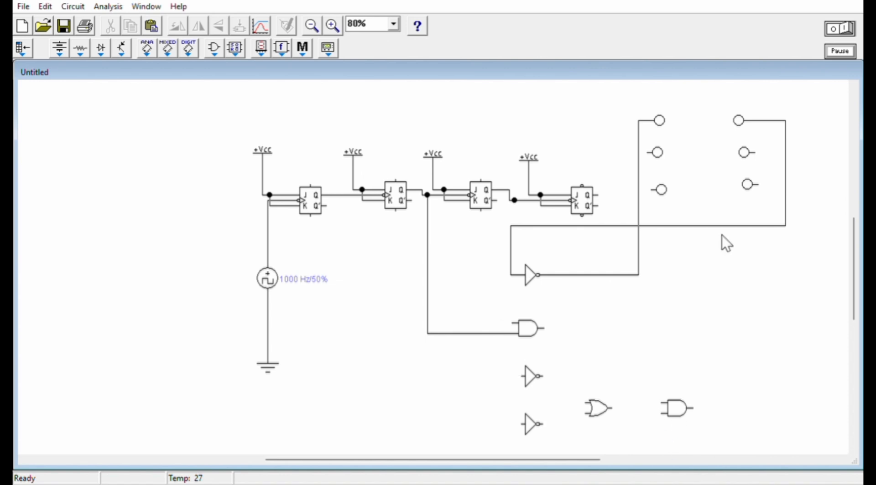
pyautogui.moveTo(511, 322); pyautogui.dragTo(514, 200)
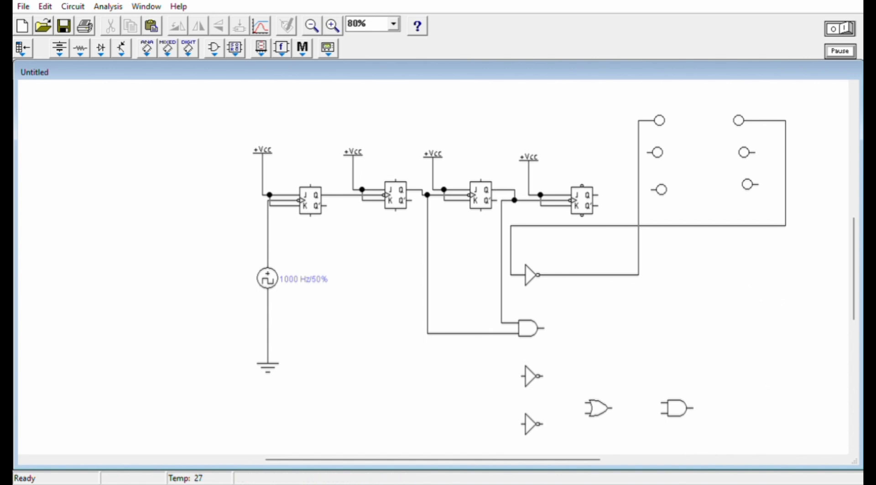
# Step: Branch the AND gate's two input lines to the two lower NOT gates and wire its output to the far column's middle probe
pyautogui.moveTo(522, 376); pyautogui.dragTo(501, 323)
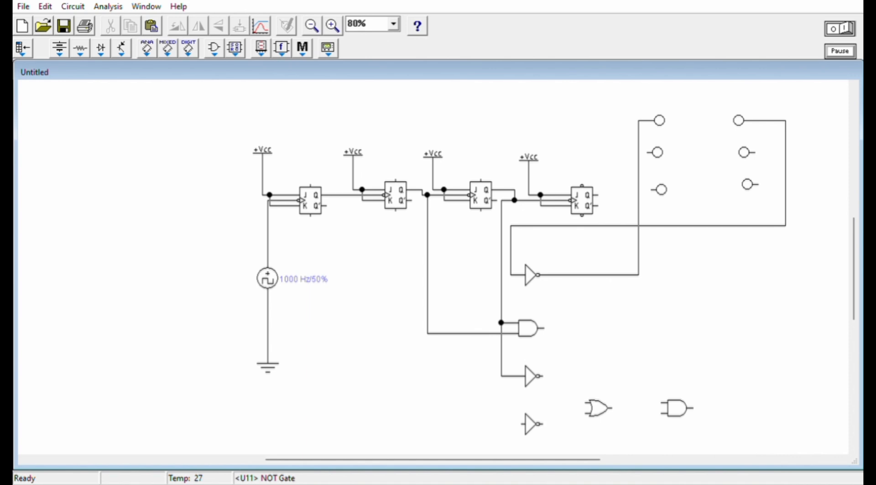
pyautogui.moveTo(521, 424); pyautogui.dragTo(427, 334)
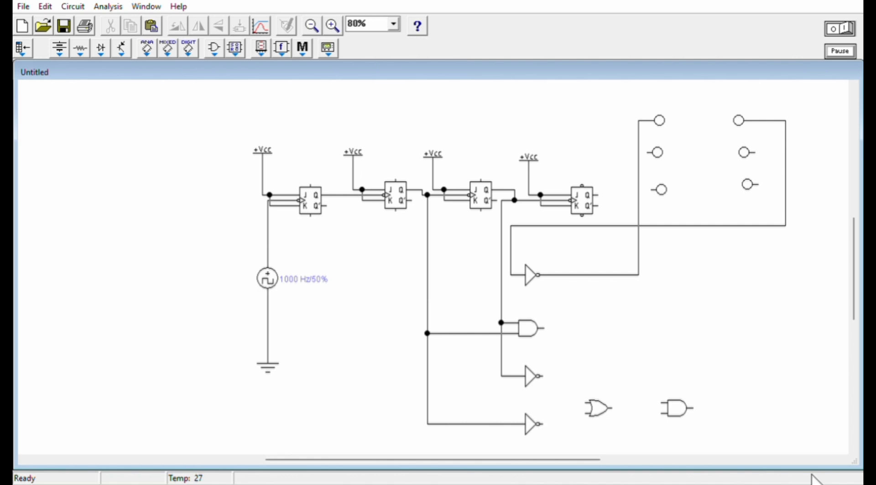
pyautogui.moveTo(544, 328); pyautogui.dragTo(755, 152)
pyautogui.moveTo(544, 328); pyautogui.dragTo(755, 153)
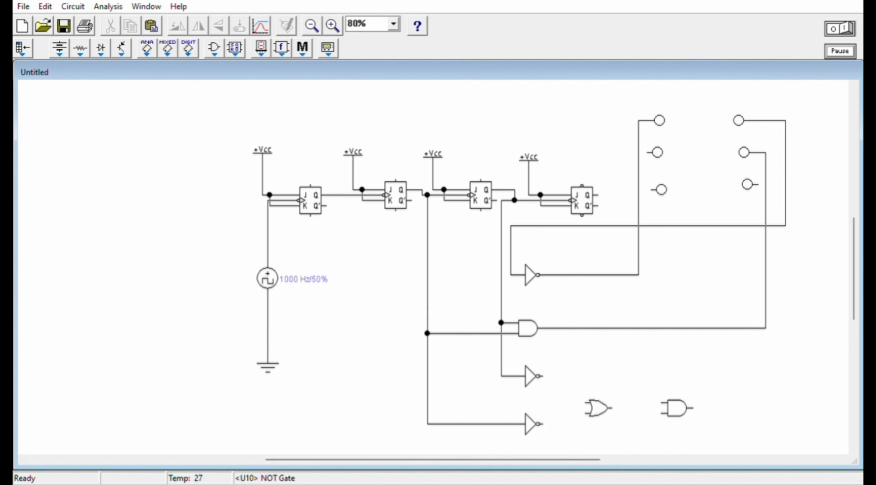
# Step: Wire the two lower NOT gates' outputs into the OR gate and the OR output to the last AND gate's lower input
pyautogui.moveTo(543, 377); pyautogui.dragTo(587, 403)
pyautogui.moveTo(543, 424); pyautogui.dragTo(585, 414)
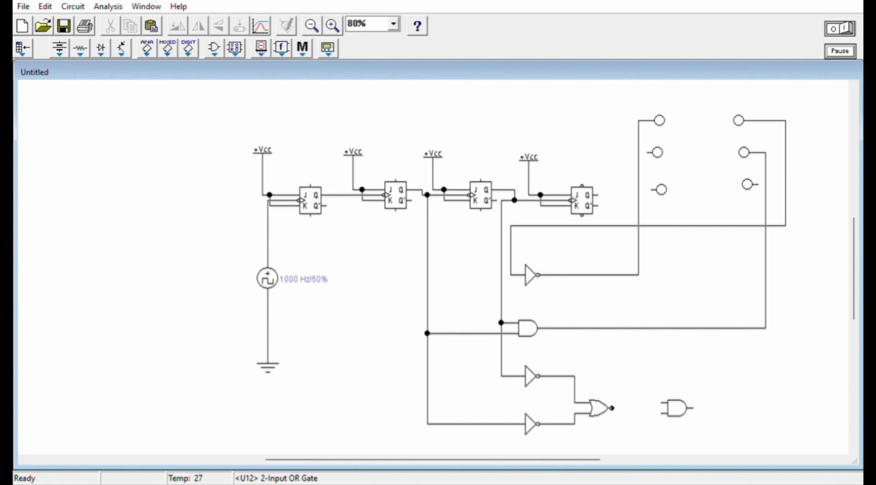
pyautogui.click(601, 409)
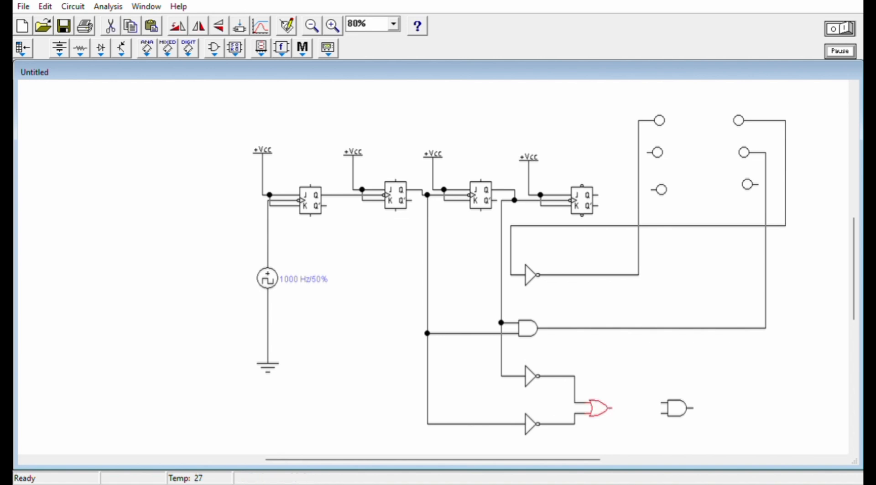
pyautogui.click(627, 409)
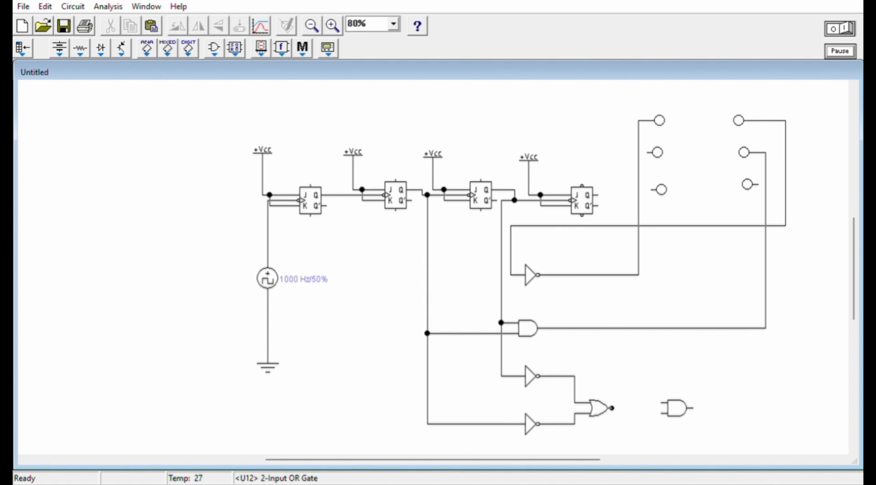
pyautogui.moveTo(612, 409)
pyautogui.mouseDown()
pyautogui.moveTo(655, 416)
pyautogui.moveTo(679, 407)
pyautogui.mouseUp()
pyautogui.hotkey('ctrl', 'z')
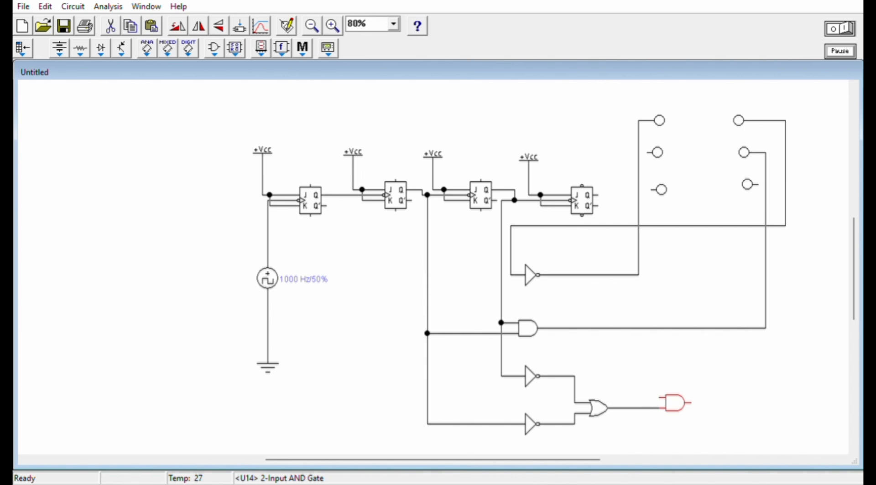
pyautogui.click(684, 433)
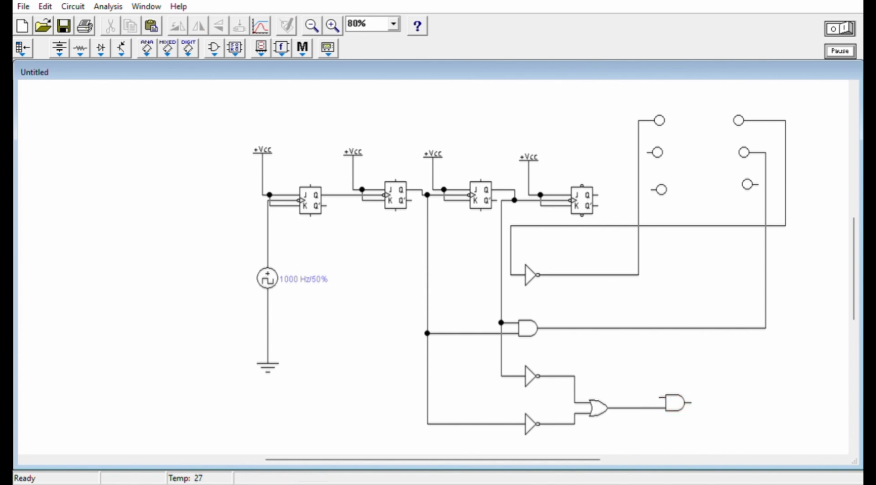
# Step: Wire the last AND gate's upper input to the uppermost NOT gate's output line and its output to the far column's bottom probe
pyautogui.click(662, 398)
pyautogui.moveTo(659, 398); pyautogui.dragTo(607, 275)
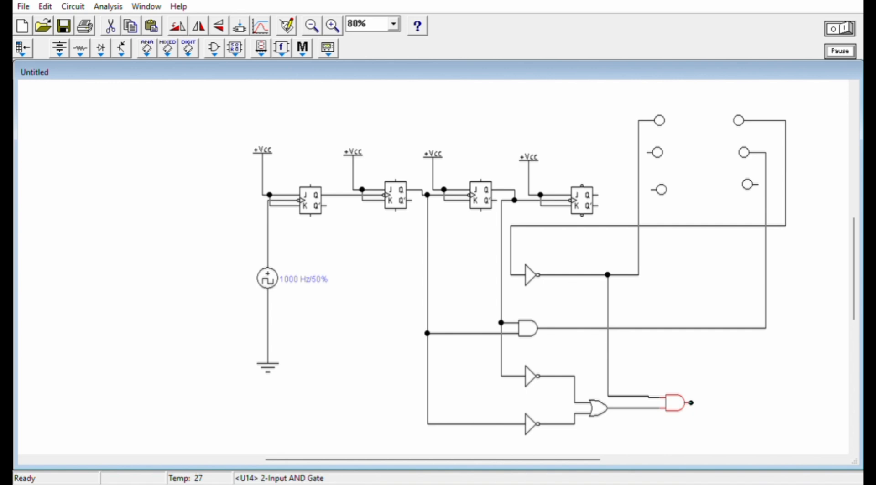
pyautogui.moveTo(691, 403); pyautogui.dragTo(758, 184)
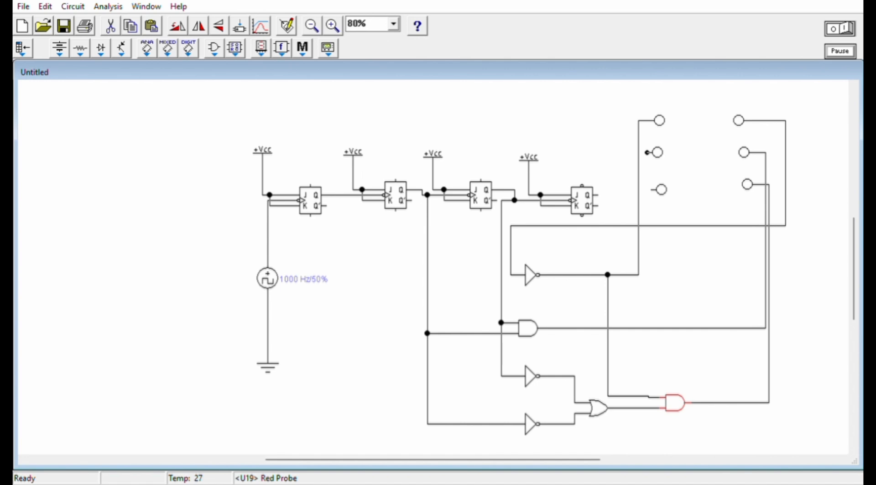
# Step: Wire the near column's middle probe to the upper AND gate's output line and its bottom probe to the uppermost NOT gate's input line
pyautogui.moveTo(647, 152); pyautogui.dragTo(659, 332)
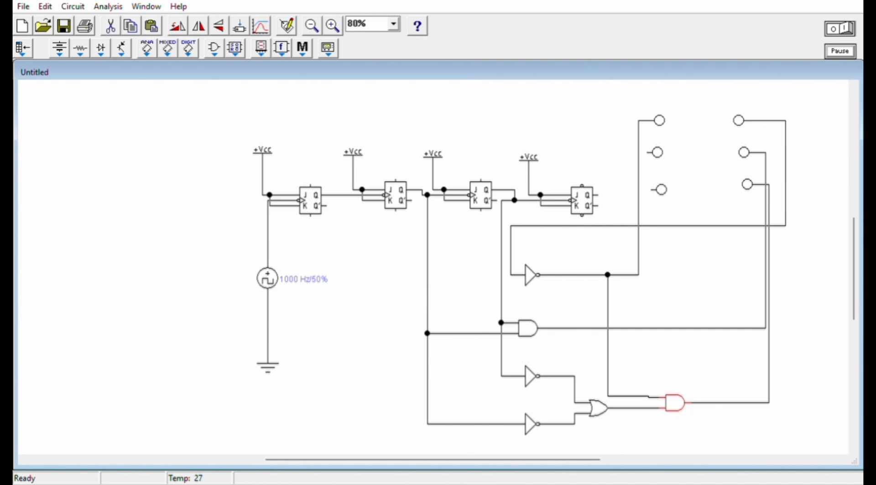
pyautogui.moveTo(647, 152); pyautogui.dragTo(652, 327)
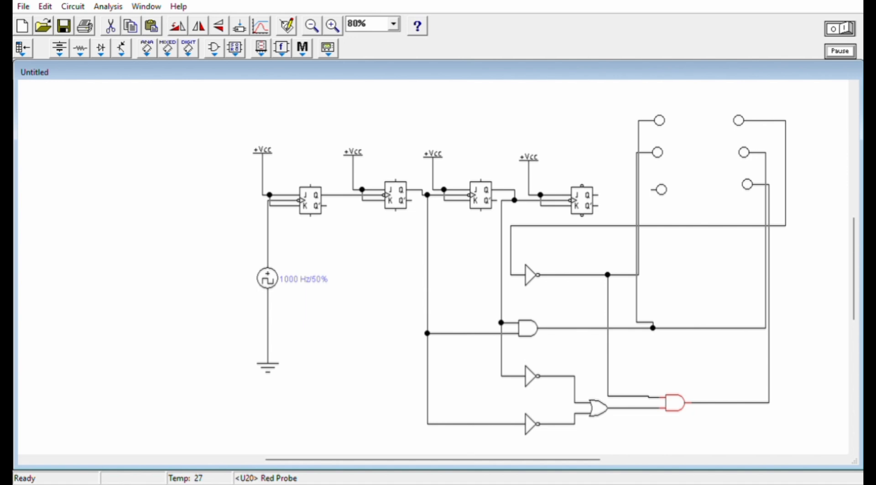
pyautogui.moveTo(651, 190); pyautogui.dragTo(652, 222)
pyautogui.moveTo(651, 226); pyautogui.dragTo(651, 226)
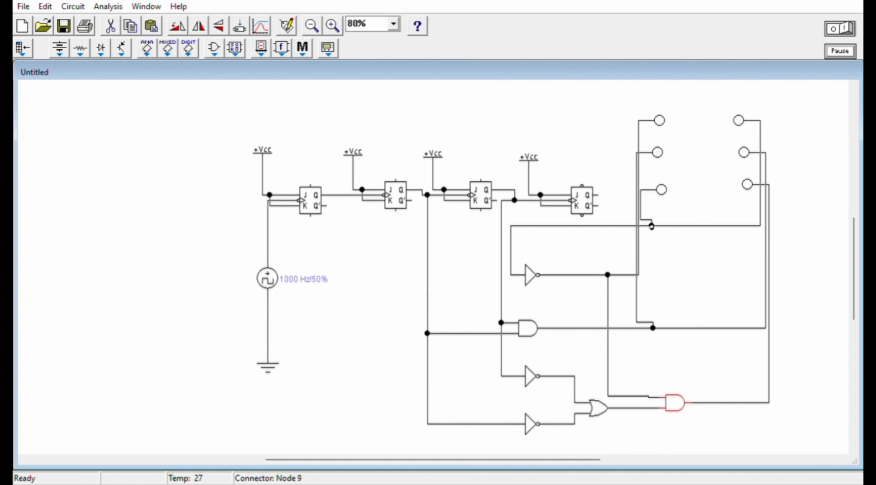
# Step: Wire the fourth flip-flop's Q output to the uppermost NOT gate's input line and run the simulation
pyautogui.moveTo(598, 195); pyautogui.dragTo(617, 226)
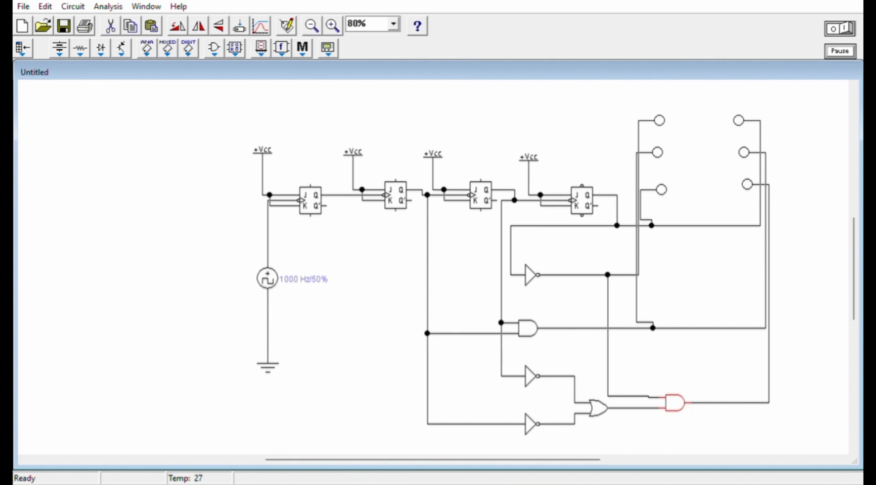
pyautogui.hotkey('ctrl', 'g')
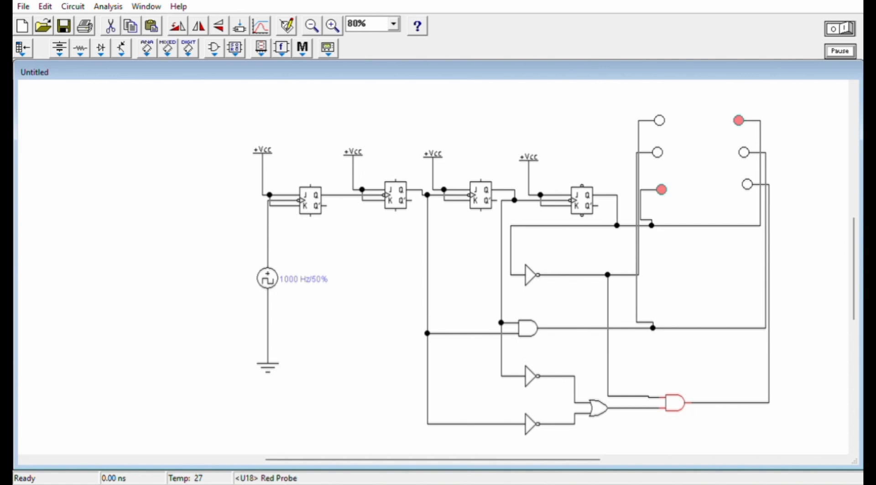
# Step: Assign display colours to the near column's three probes, with blue for the middle probe and red for the bottom one
pyautogui.click(660, 120)
pyautogui.moveTo(651, 120)
pyautogui.mouseDown()
pyautogui.moveTo(641, 121)
pyautogui.moveTo(653, 120)
pyautogui.mouseUp()
pyautogui.click(659, 121)
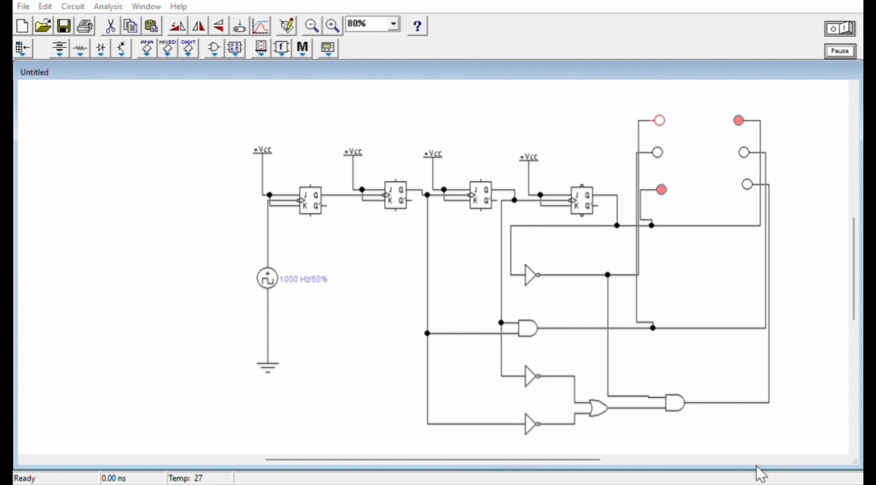
pyautogui.rightClick(657, 152)
pyautogui.click(594, 148)
pyautogui.moveTo(594, 148); pyautogui.dragTo(638, 152)
pyautogui.doubleClick(657, 152)
pyautogui.click(756, 477)
pyautogui.doubleClick(661, 190)
# Step: Assign display colours to the far column's probes, with green for the top probe and blue for the middle one
pyautogui.rightClick(744, 153)
pyautogui.click(771, 205)
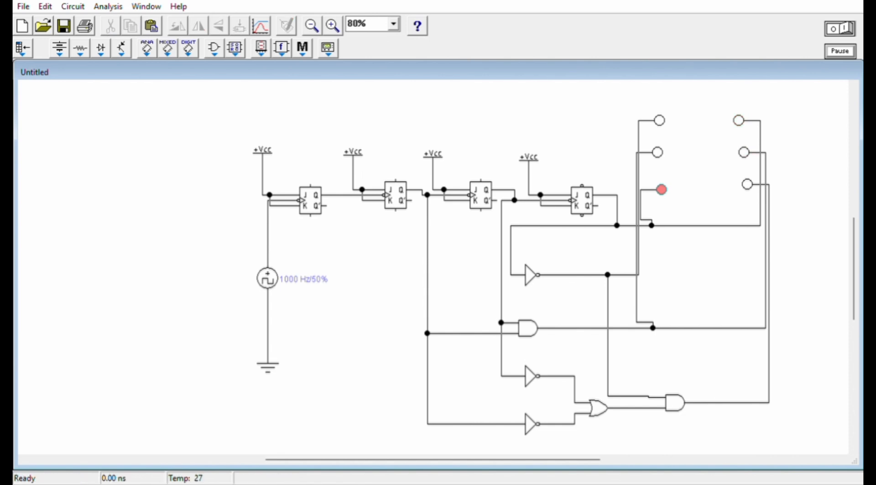
pyautogui.doubleClick(744, 152)
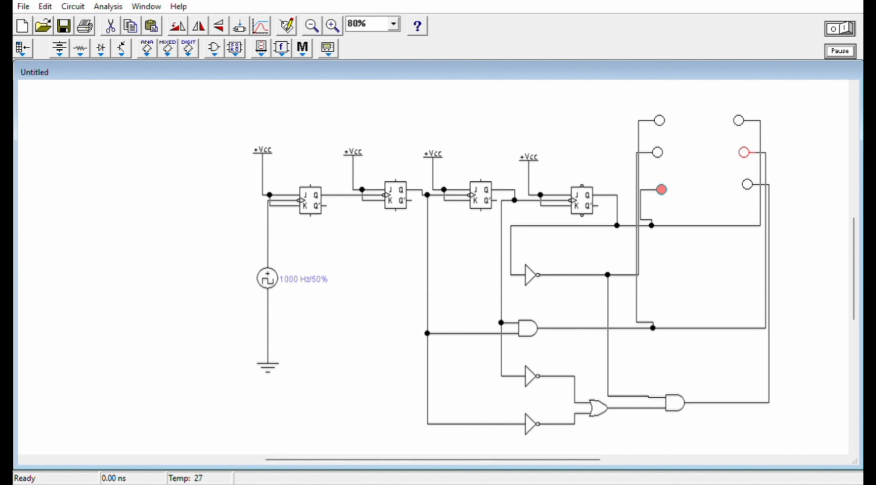
pyautogui.rightClick(747, 184)
pyautogui.click(773, 201)
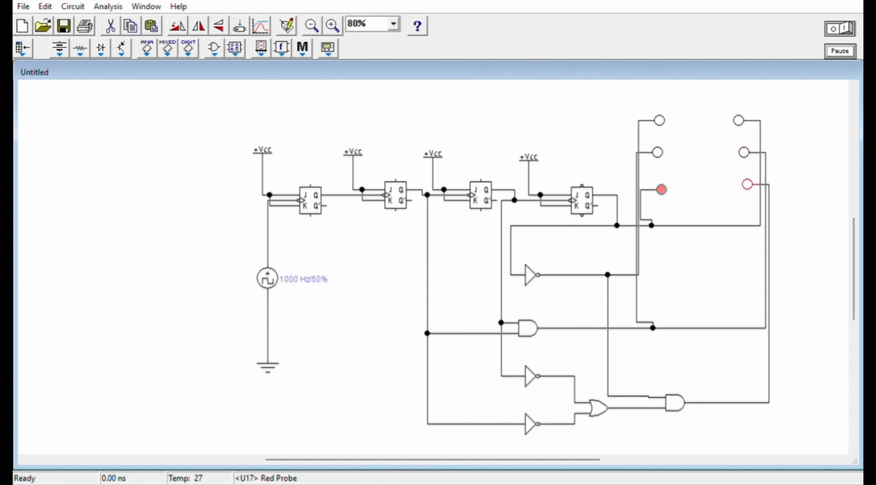
pyautogui.moveTo(678, 144); pyautogui.dragTo(758, 190)
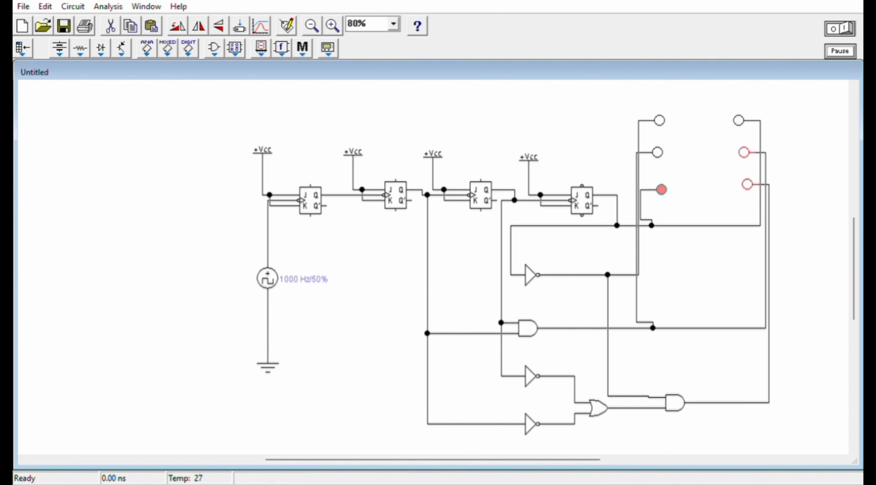
pyautogui.press('Escape')
pyautogui.click(747, 185)
# Step: Run the simulation to watch the coloured probes, focusing on the near column's top probe, and restart it once
pyautogui.hotkey('ctrl', 'g')
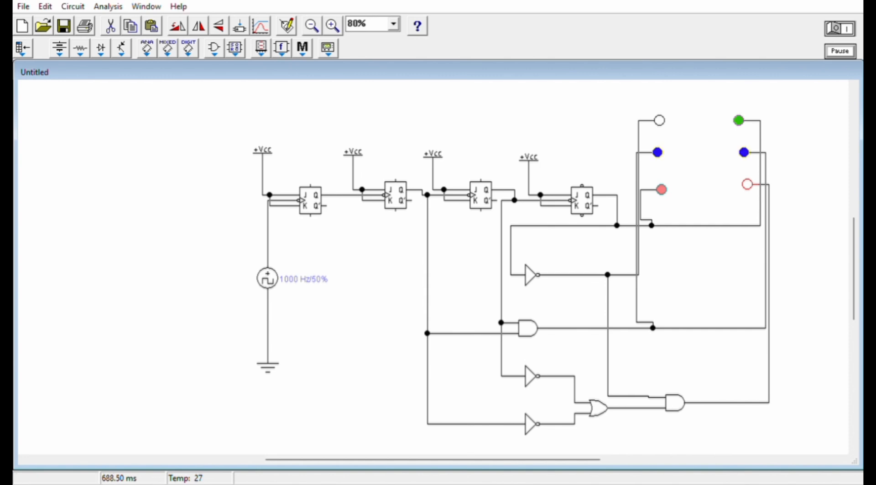
pyautogui.click(659, 121)
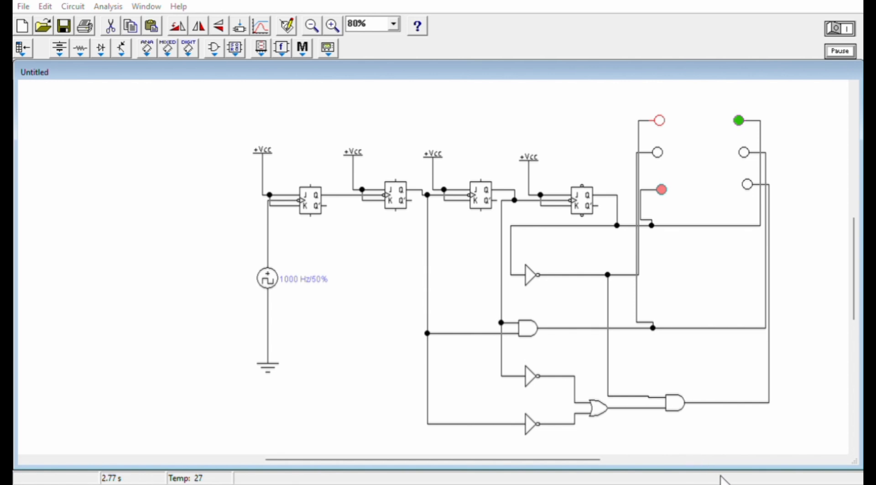
pyautogui.hotkey('ctrl', 't')
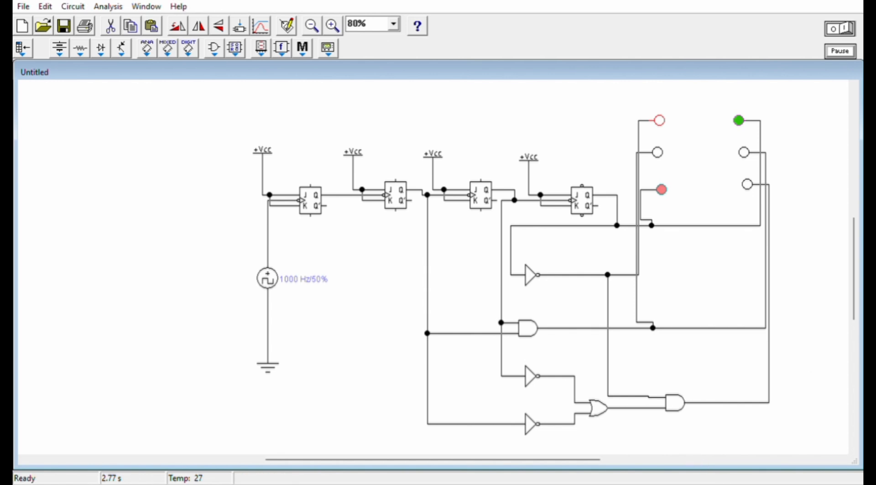
pyautogui.hotkey('ctrl', 't')
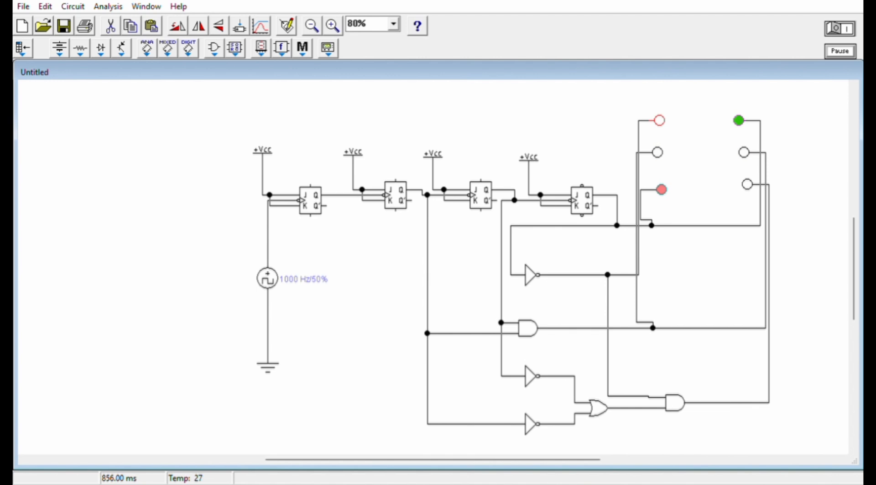
# Step: Stop the simulation and move the vertical wire segment of the near column's top probe clear of the adjacent wire
pyautogui.click(700, 155)
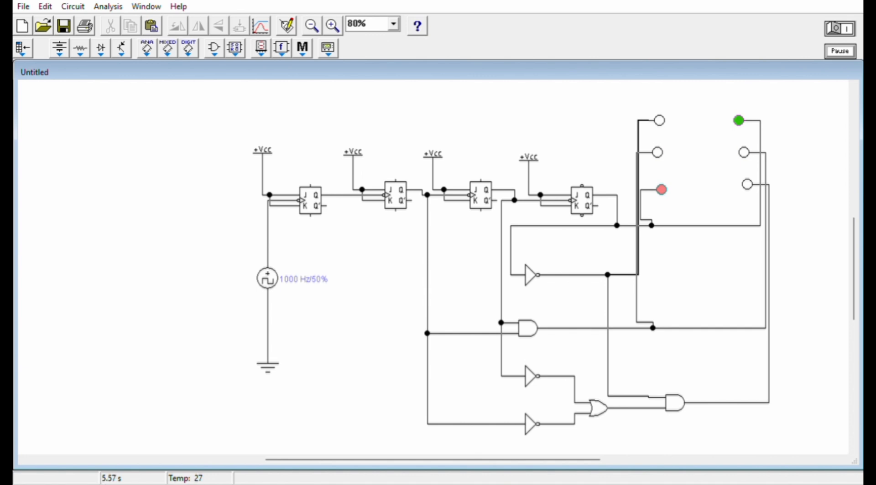
pyautogui.click(840, 29)
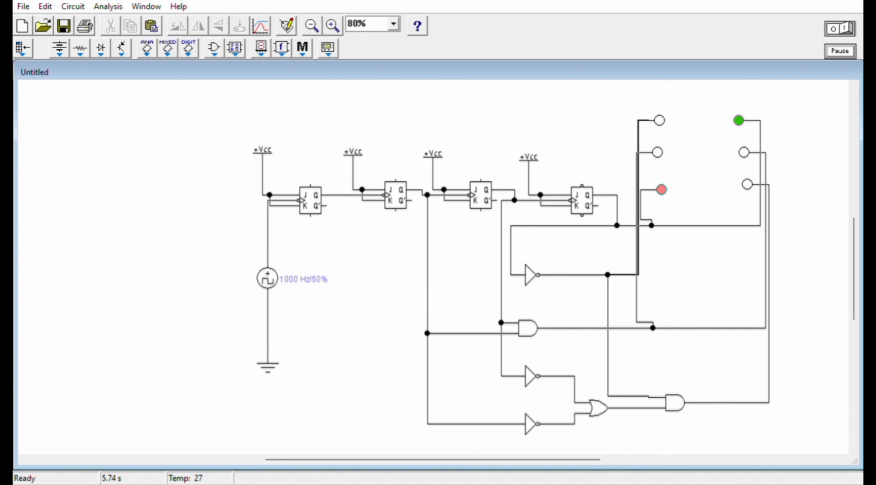
pyautogui.moveTo(638, 246)
pyautogui.mouseDown()
pyautogui.moveTo(646, 247)
pyautogui.moveTo(623, 246)
pyautogui.mouseUp()
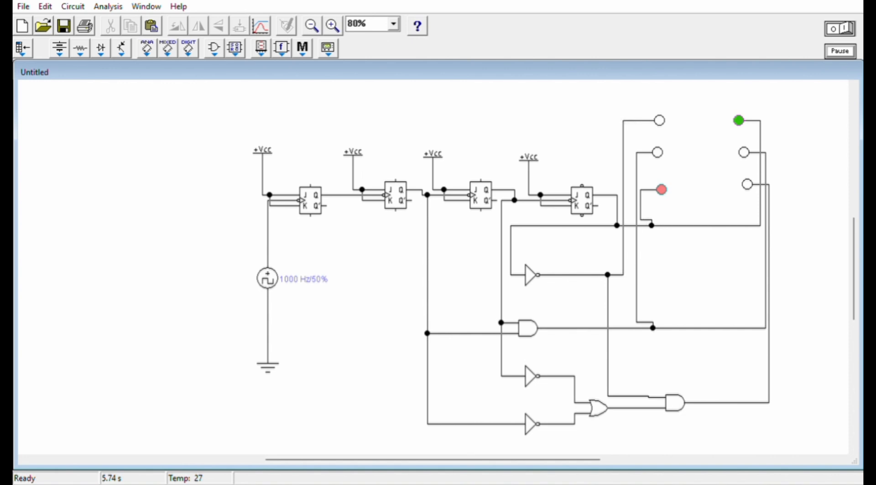